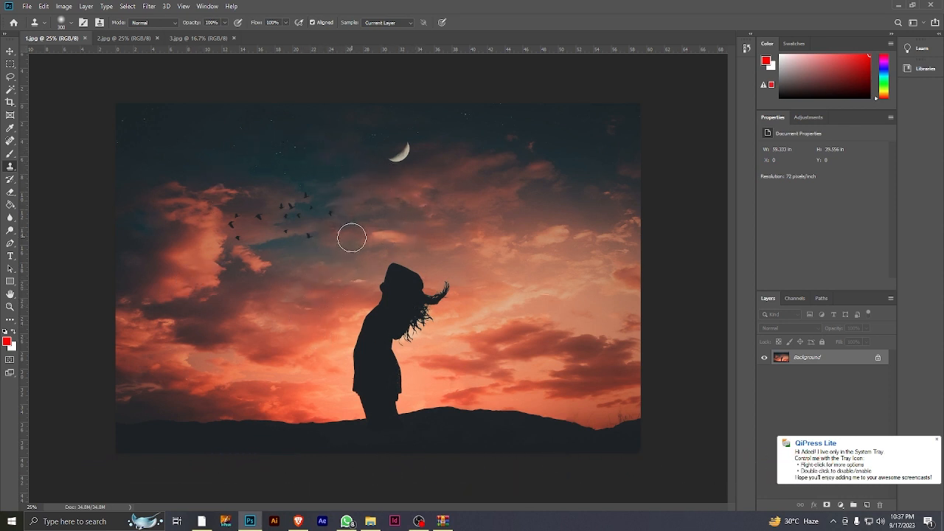
Look through the three open images 1.jpg, 2.jpg and 3.jpg
{"action": "left_click", "coordinate": [117, 38]}
{"action": "left_click", "coordinate": [54, 39]}
{"action": "left_click", "coordinate": [118, 39]}
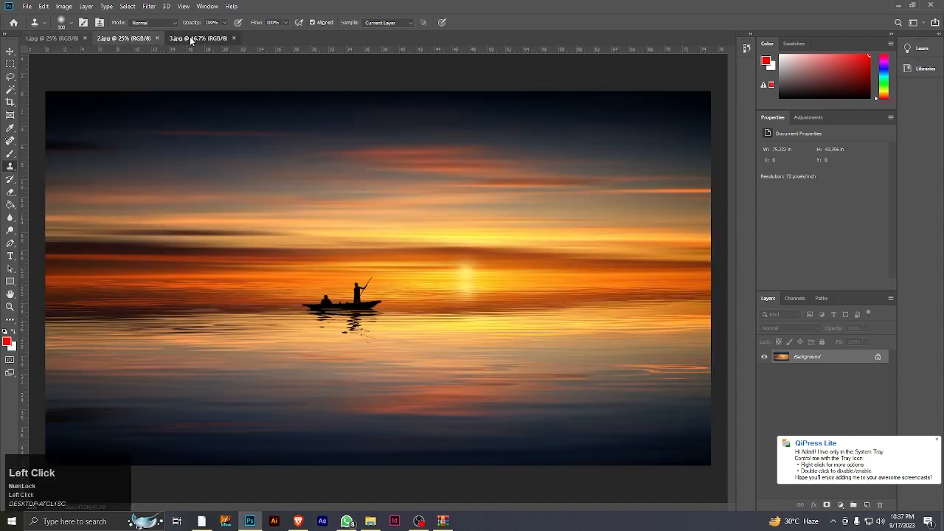
{"action": "left_click", "coordinate": [198, 37]}
{"action": "left_click", "coordinate": [59, 37]}
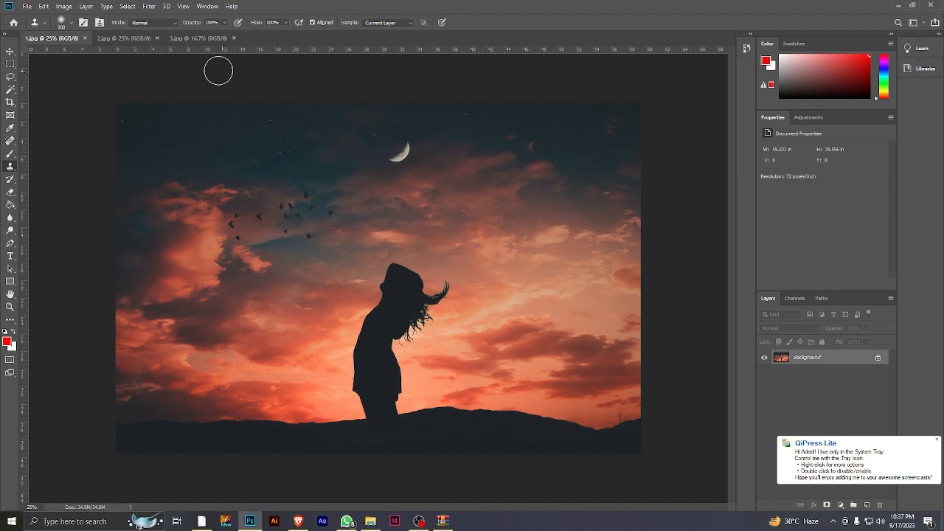
{"action": "left_click", "coordinate": [123, 37]}
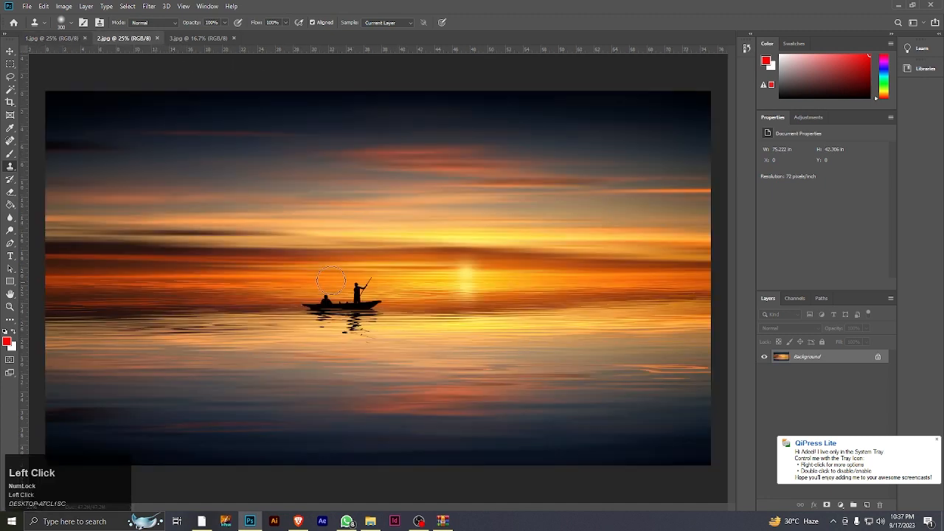
{"action": "left_click", "coordinate": [196, 38]}
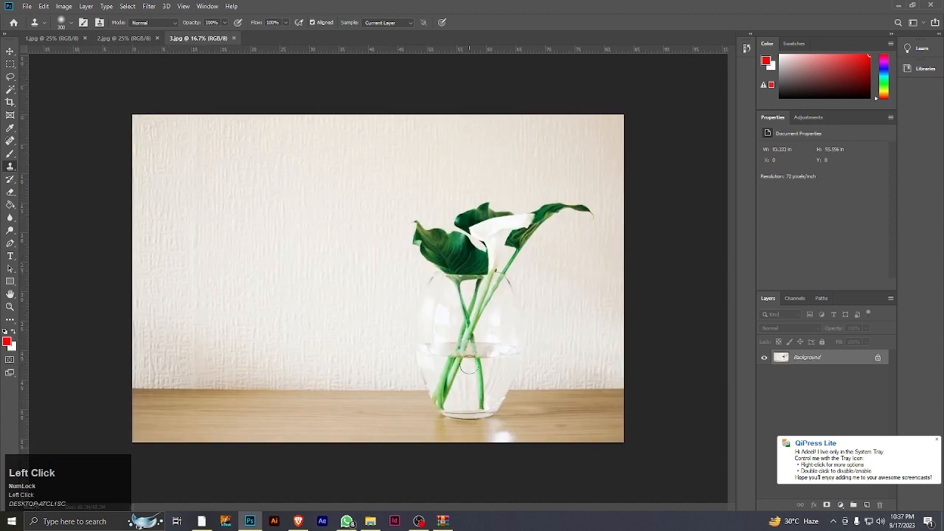
In 1.jpg, unlock the Background layer and choose the Soft Round brush for the Clone Stamp tool
{"action": "left_click", "coordinate": [41, 37]}
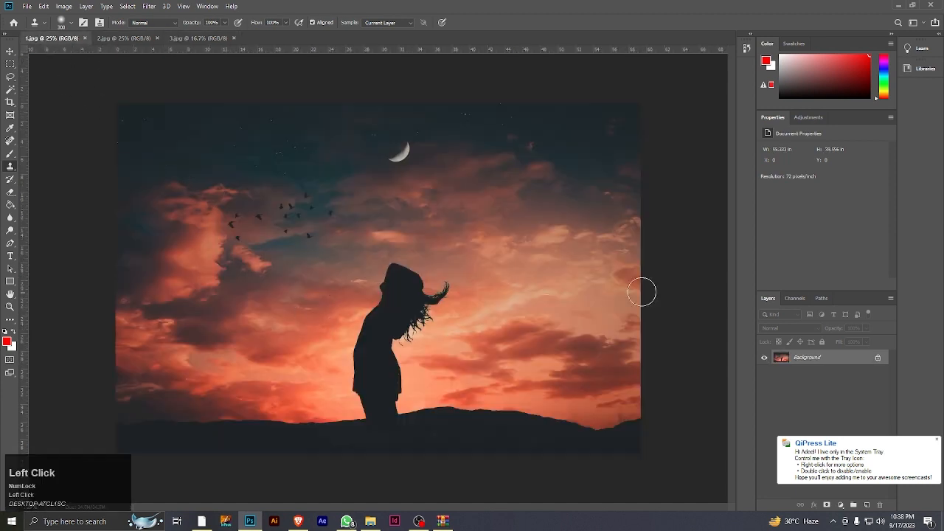
{"action": "left_click", "coordinate": [878, 360]}
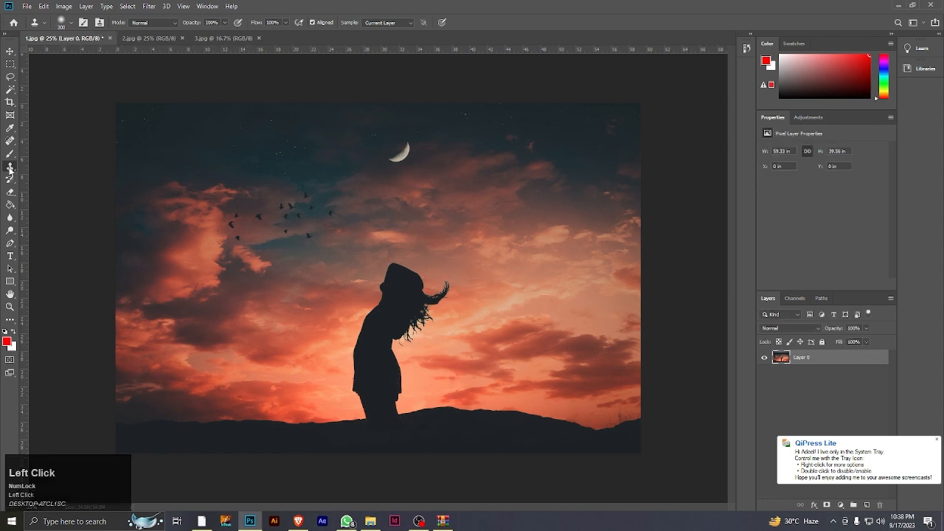
{"action": "left_click_drag", "start_coordinate": [10, 168], "coordinate": [44, 170]}
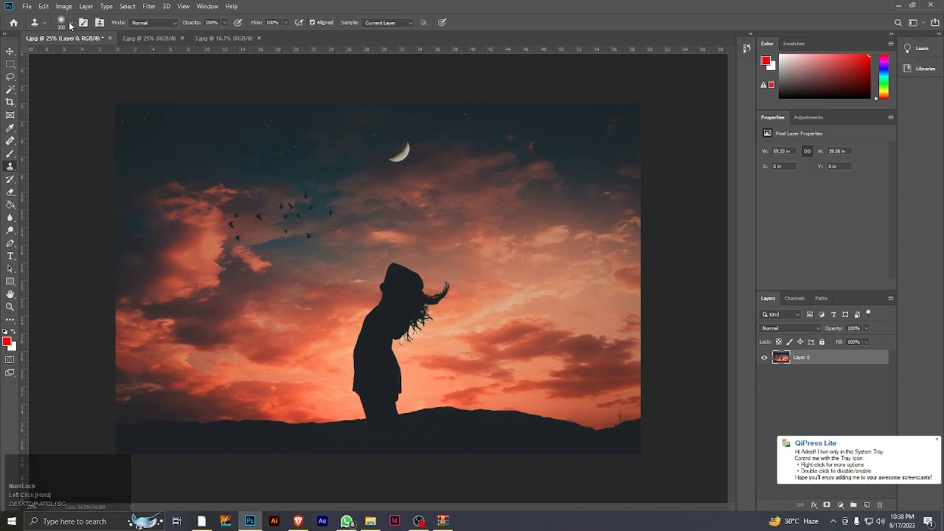
{"action": "left_click", "coordinate": [71, 23]}
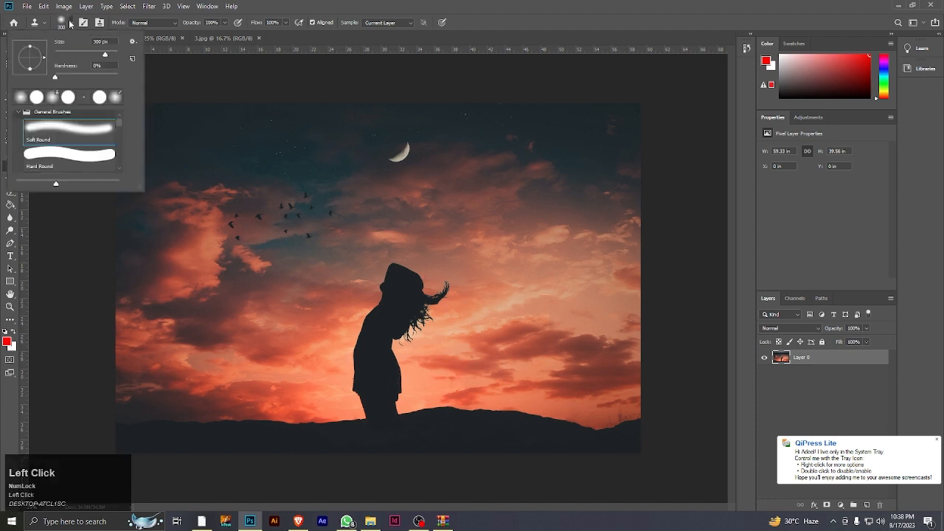
{"action": "left_click", "coordinate": [68, 131]}
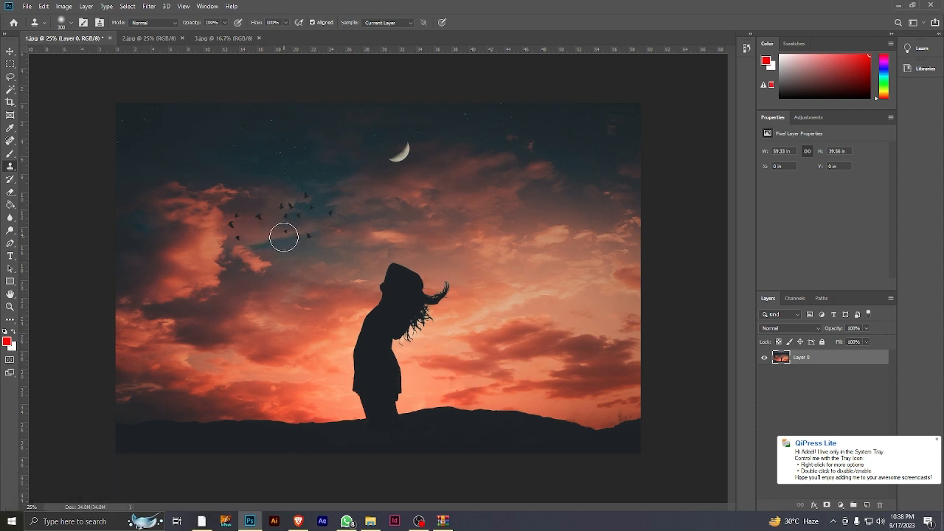
Try smaller and larger brush sizes for the Clone Stamp tool over the sky
{"action": "key", "text": "bracketleft"}
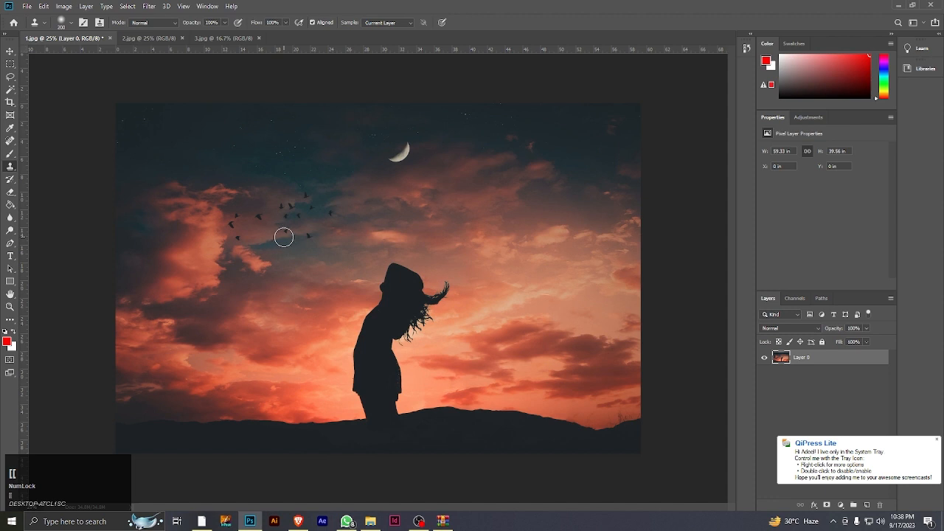
{"action": "key", "text": "bracketright"}
{"action": "key", "text": "bracketright"}
{"action": "key", "text": "bracketright"}
{"action": "key", "text": "bracketright"}
{"action": "key", "text": "bracketright"}
{"action": "key", "text": "bracketright"}
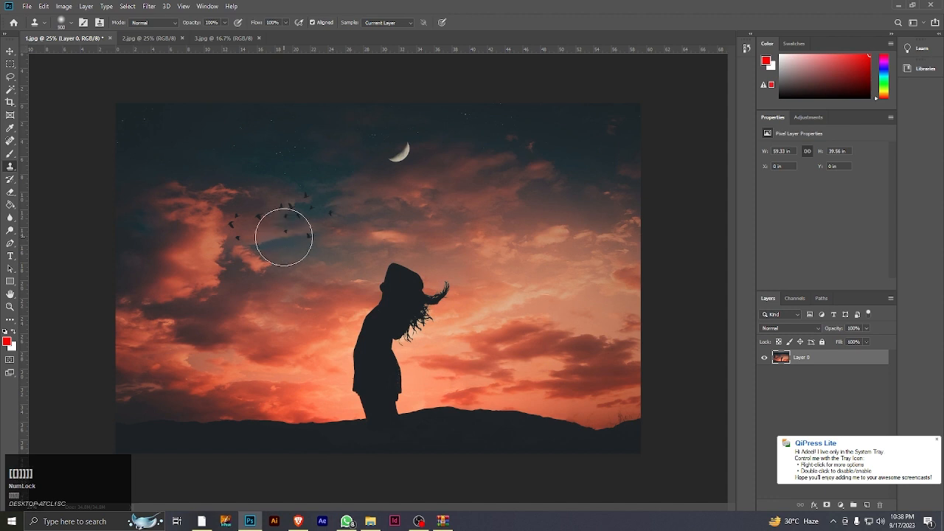
{"action": "key", "text": "bracketleft"}
{"action": "key", "text": "bracketleft"}
{"action": "key", "text": "bracketleft"}
{"action": "key", "text": "bracketleft"}
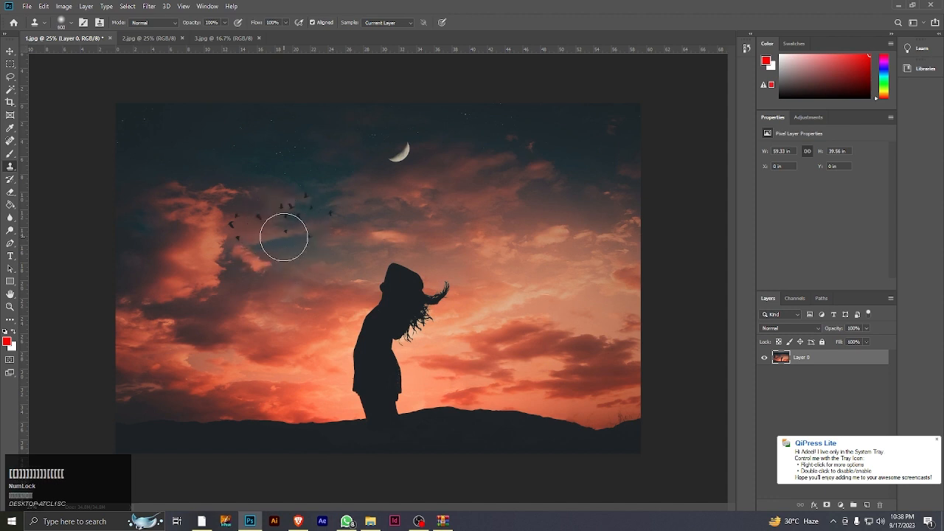
Set the Clone Stamp brush size to 300 px
{"action": "left_click", "coordinate": [71, 23]}
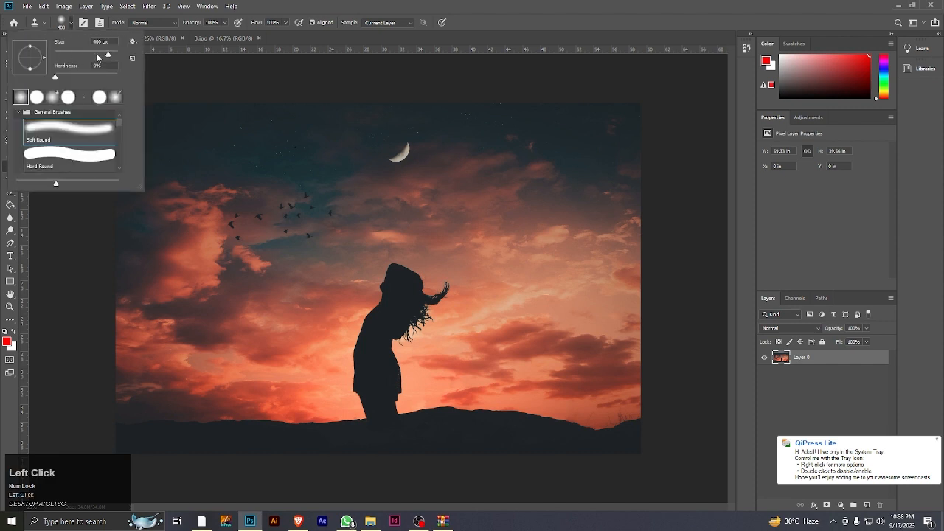
{"action": "left_click_drag", "start_coordinate": [81, 56], "coordinate": [104, 62]}
{"action": "type", "text": "]"}
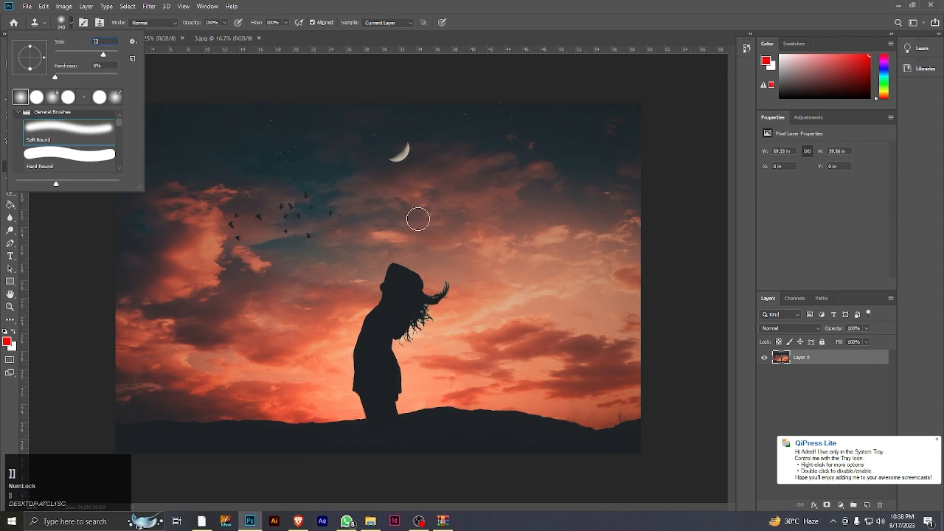
{"action": "left_click", "coordinate": [395, 218]}
{"action": "left_click", "coordinate": [462, 200]}
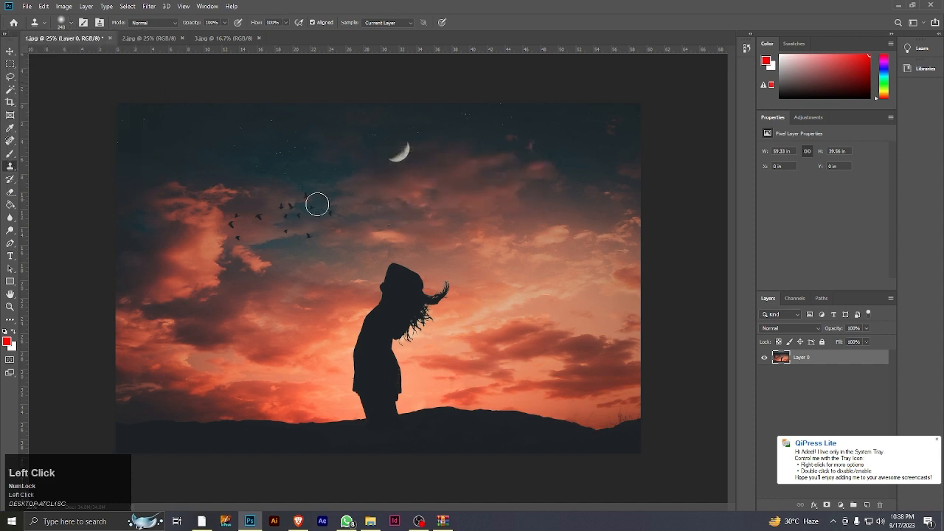
{"action": "key", "text": "bracketright"}
{"action": "key", "text": "bracketright"}
{"action": "key", "text": "bracketright"}
{"action": "key", "text": "bracketright"}
{"action": "key", "text": "bracketright"}
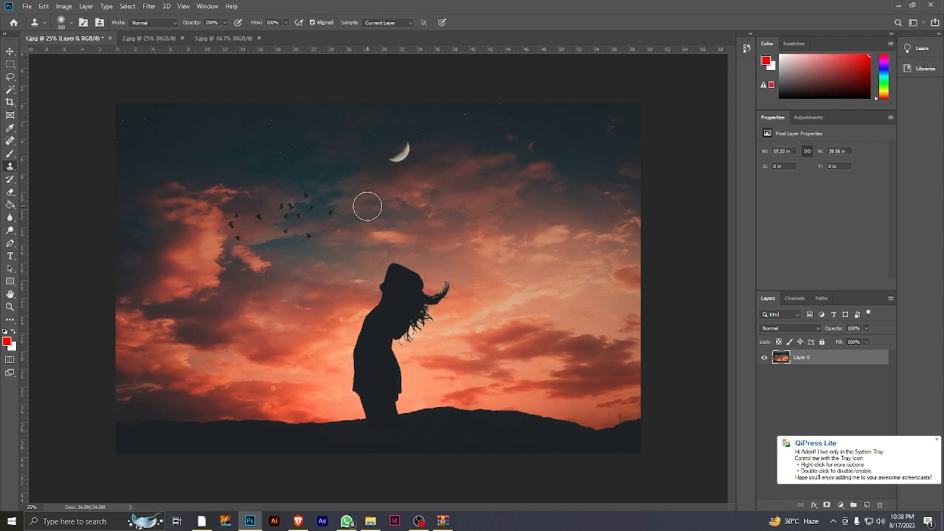
Remove the flock of birds by cloning clean sky sampled from below the moon over it
{"action": "key", "text": "alt"}
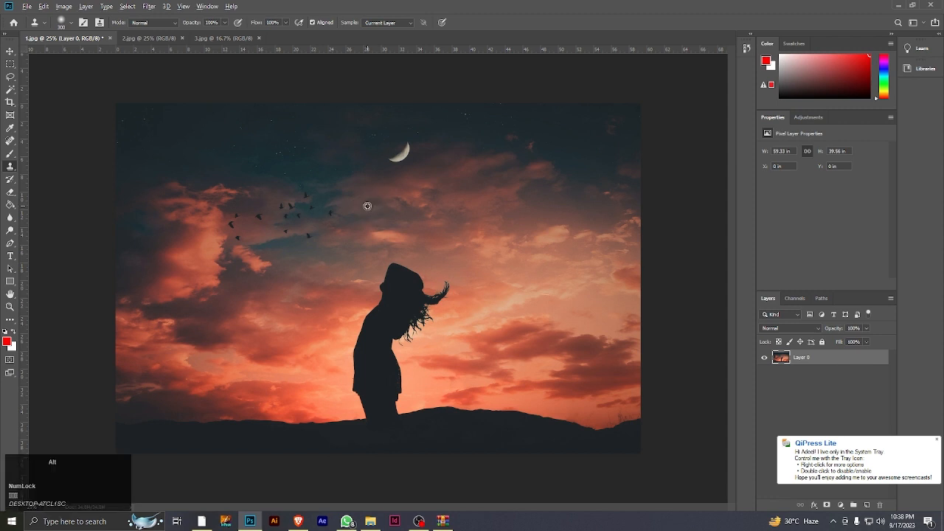
{"action": "left_click", "coordinate": [416, 193], "text": "alt"}
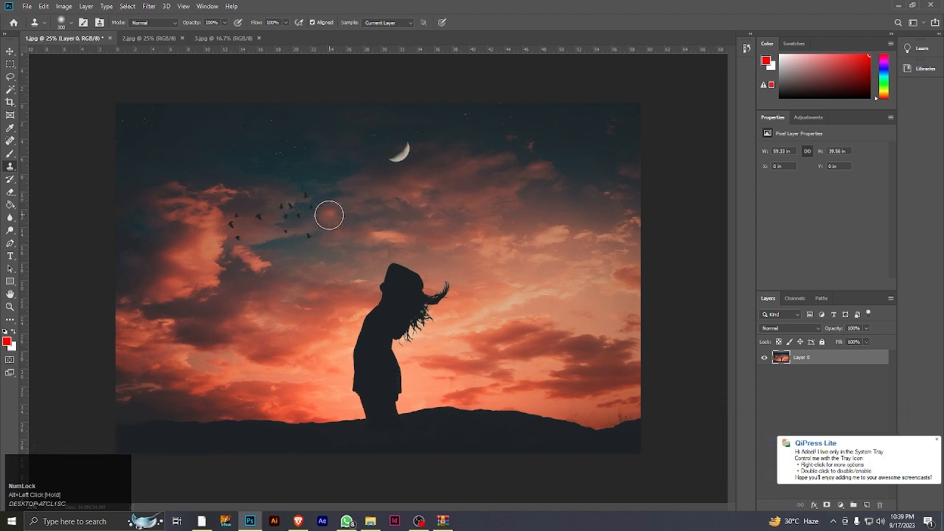
{"action": "left_click", "coordinate": [318, 211]}
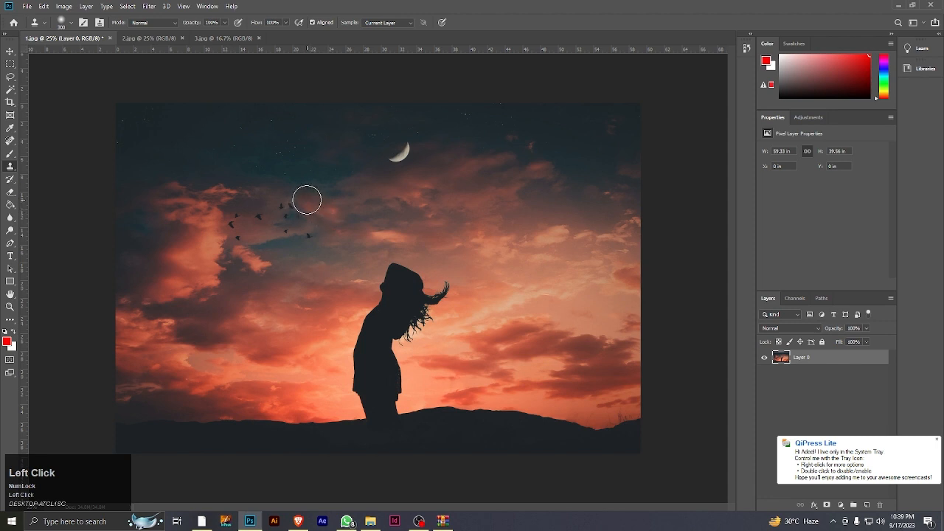
{"action": "mouse_move", "coordinate": [302, 208]}
{"action": "left_mouse_down"}
{"action": "mouse_move", "coordinate": [290, 221]}
{"action": "mouse_move", "coordinate": [309, 237]}
{"action": "mouse_move", "coordinate": [263, 217]}
{"action": "mouse_move", "coordinate": [241, 233]}
{"action": "mouse_move", "coordinate": [236, 219]}
{"action": "mouse_move", "coordinate": [295, 204]}
{"action": "left_mouse_up"}
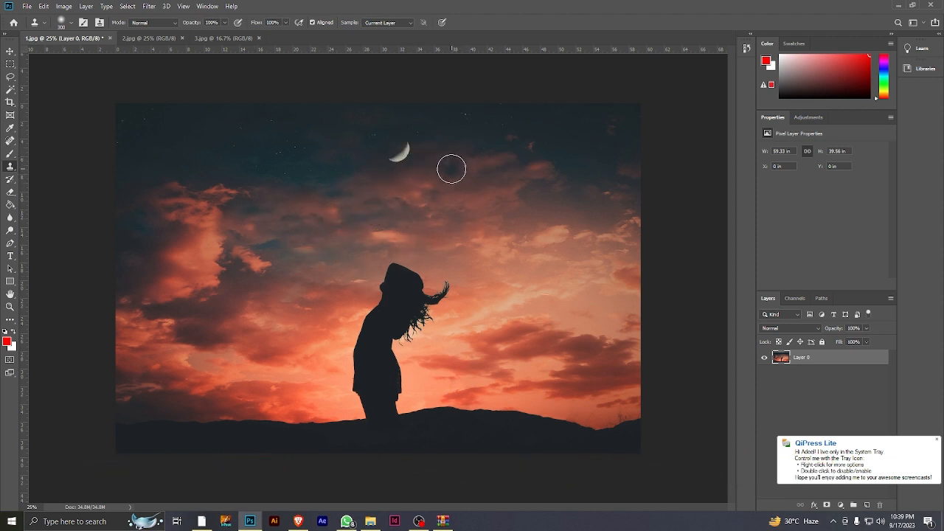
Remove the crescent moon by cloning over it with cloudy sky sampled from its lower right
{"action": "key", "text": "alt"}
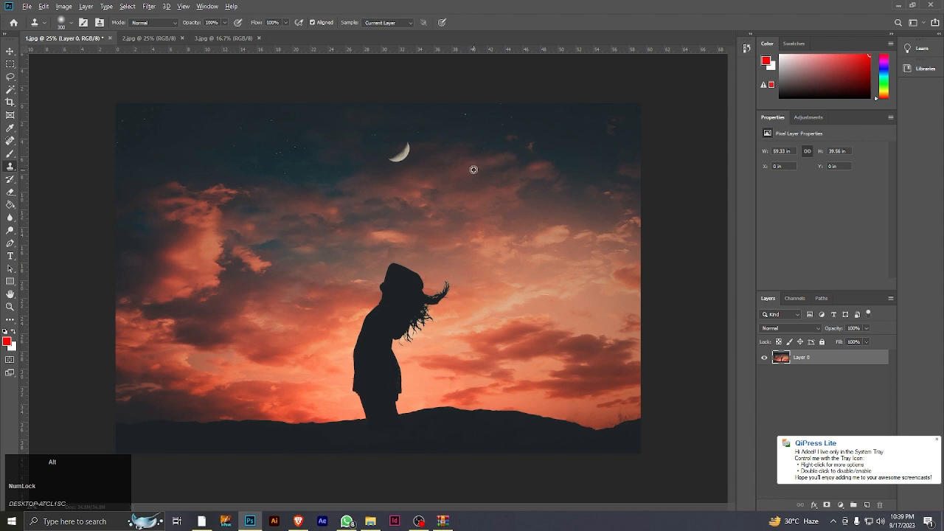
{"action": "left_click", "coordinate": [472, 172], "text": "alt"}
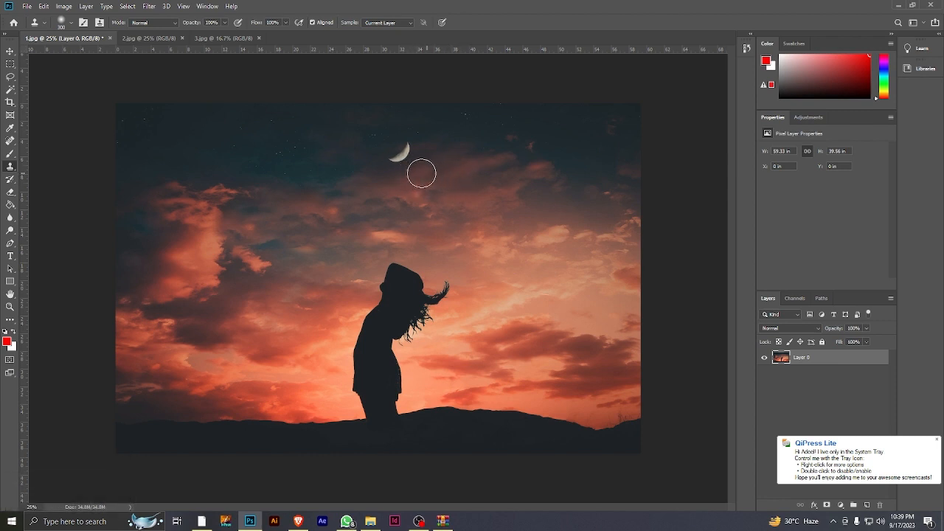
{"action": "left_click_drag", "start_coordinate": [420, 170], "coordinate": [400, 161]}
{"action": "left_click_drag", "start_coordinate": [406, 147], "coordinate": [398, 152]}
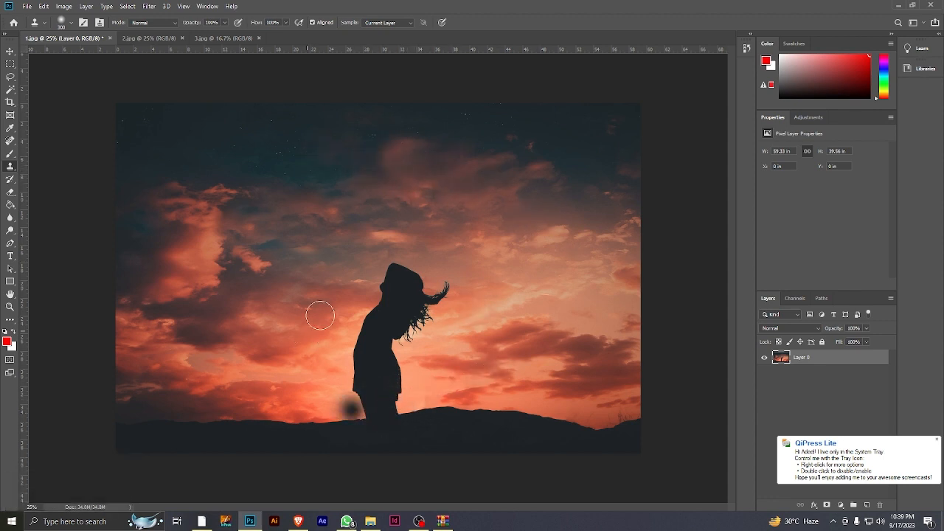
Try to clone the hill's horizon line over the silhouetted woman's lower body at closer zoom, undoing each stroke
{"action": "left_click", "coordinate": [10, 307]}
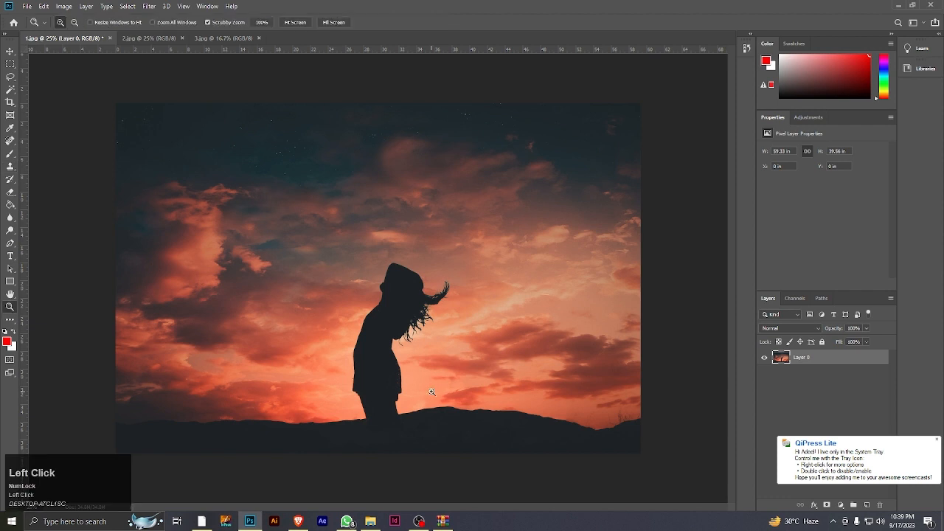
{"action": "left_click", "coordinate": [393, 396]}
{"action": "left_click", "coordinate": [421, 400]}
{"action": "key", "text": "space"}
{"action": "left_click_drag", "start_coordinate": [421, 401], "coordinate": [371, 374]}
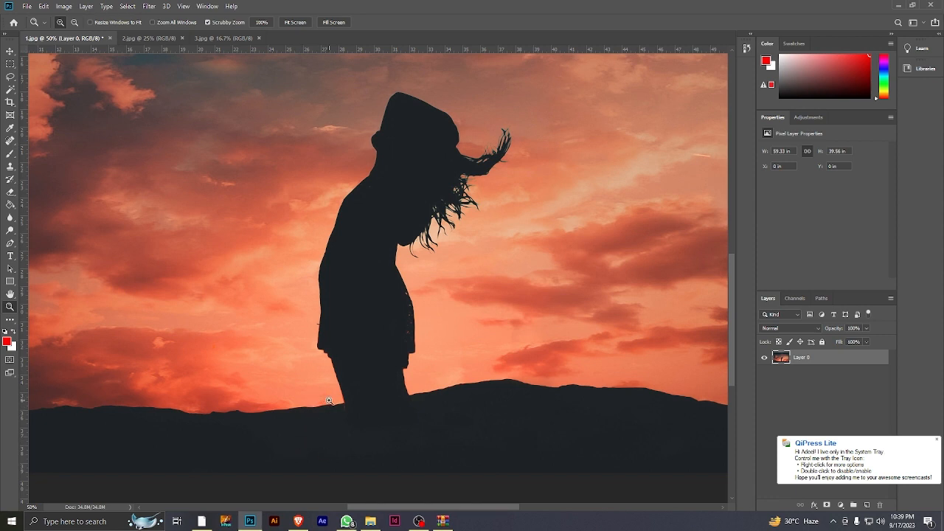
{"action": "left_click", "coordinate": [10, 168]}
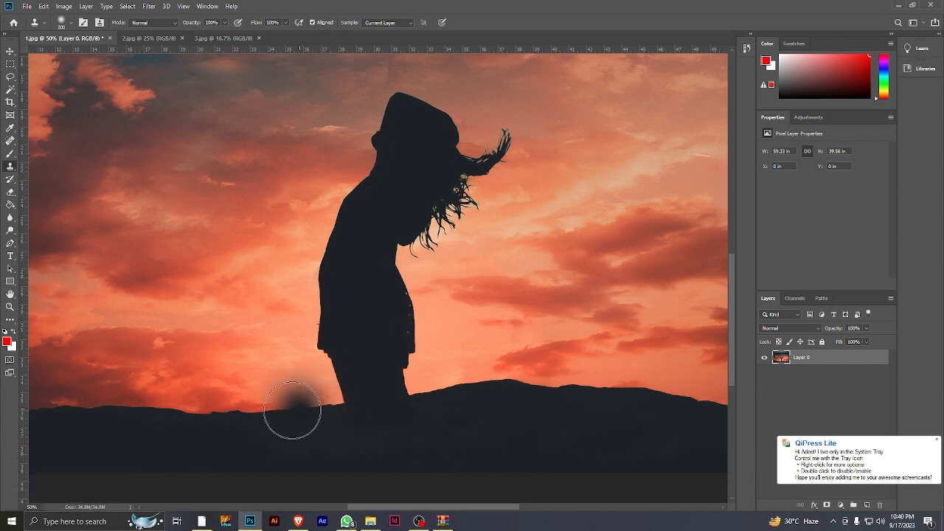
{"action": "left_click", "coordinate": [343, 329]}
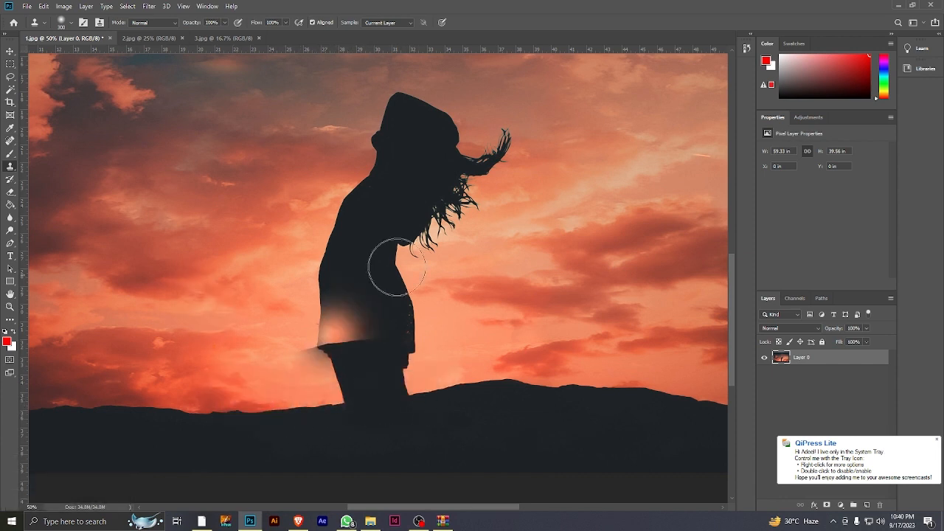
{"action": "key", "text": "ctrl+z"}
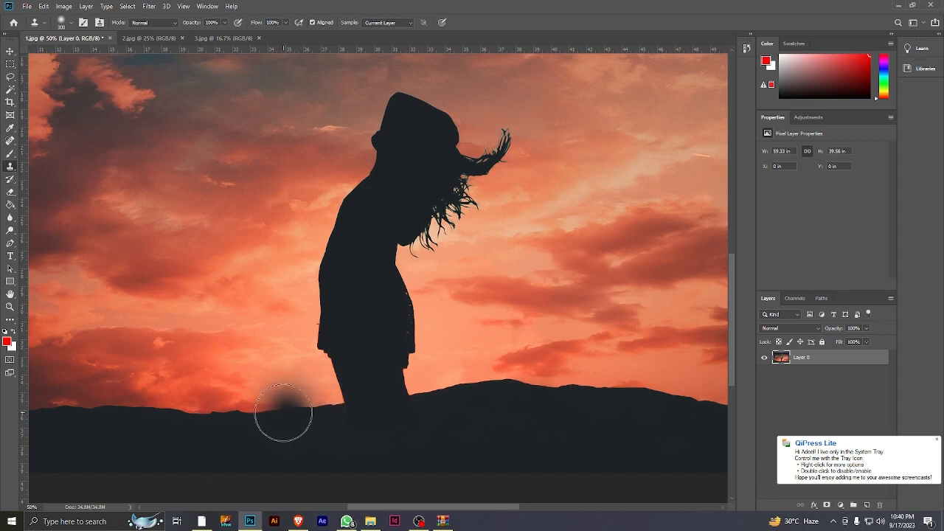
{"action": "left_click", "coordinate": [278, 411], "text": "alt"}
{"action": "left_click", "coordinate": [346, 405]}
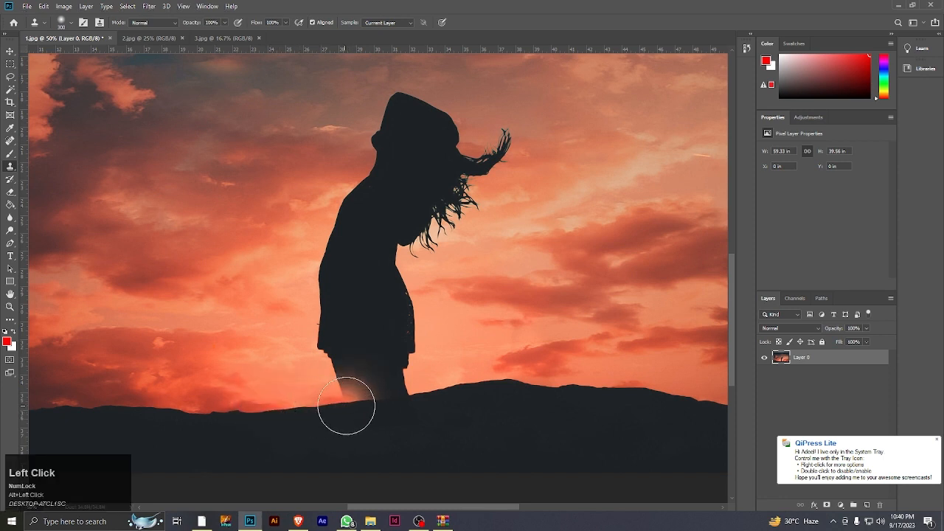
{"action": "left_click", "coordinate": [347, 407]}
{"action": "key", "text": "ctrl+z"}
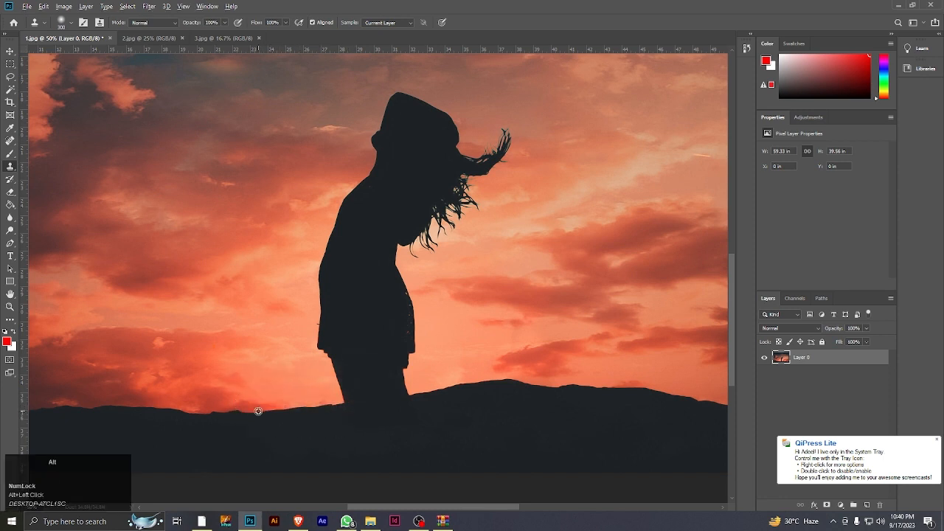
Clone the horizon line and adjacent sky across the silhouetted woman's legs, undoing the last misaligned strokes
{"action": "left_click_drag", "start_coordinate": [324, 409], "coordinate": [360, 405]}
{"action": "left_click", "coordinate": [317, 407], "text": "alt"}
{"action": "left_click_drag", "start_coordinate": [321, 410], "coordinate": [413, 396]}
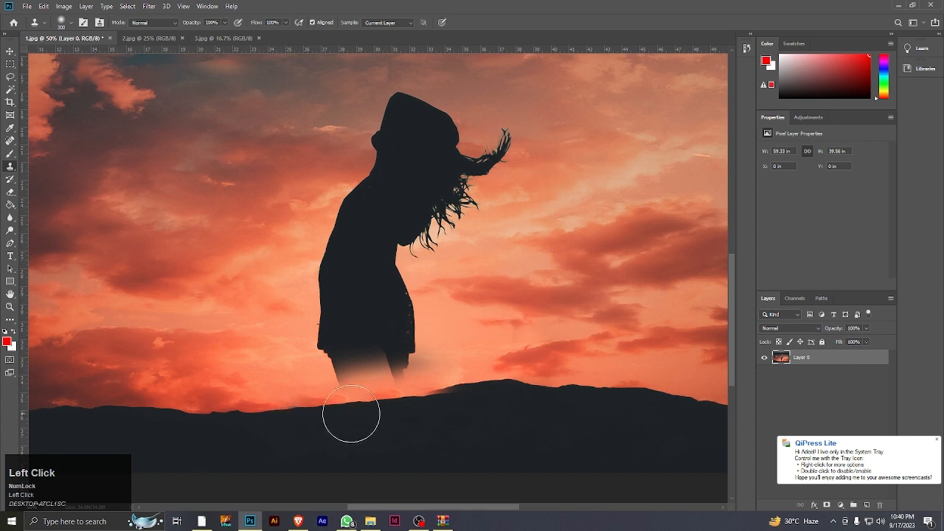
{"action": "key", "text": "ctrl+z"}
{"action": "key", "text": "ctrl+z"}
{"action": "key", "text": "ctrl+z"}
{"action": "key", "text": "ctrl+z"}
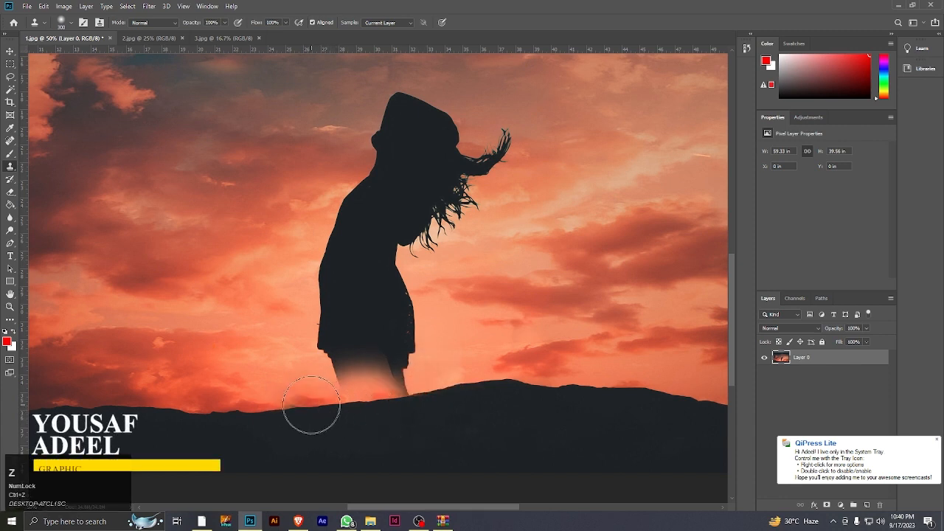
Rebuild the hill's horizon line across the base of the woman's legs with the Clone Stamp brush reduced to 150 px
{"action": "key", "text": "bracketleft"}
{"action": "key", "text": "bracketleft"}
{"action": "key", "text": "bracketleft"}
{"action": "key", "text": "bracketleft"}
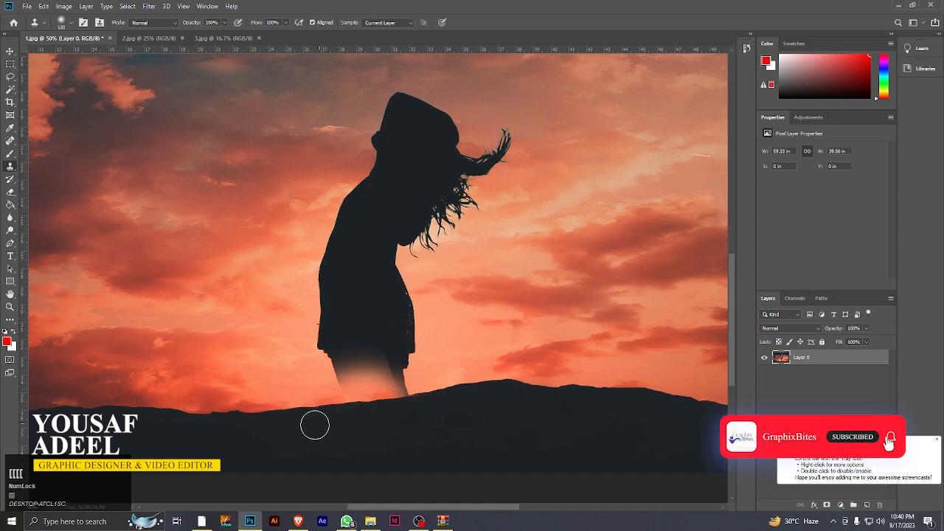
{"action": "left_click", "coordinate": [380, 402], "text": "alt"}
{"action": "left_click", "coordinate": [394, 394]}
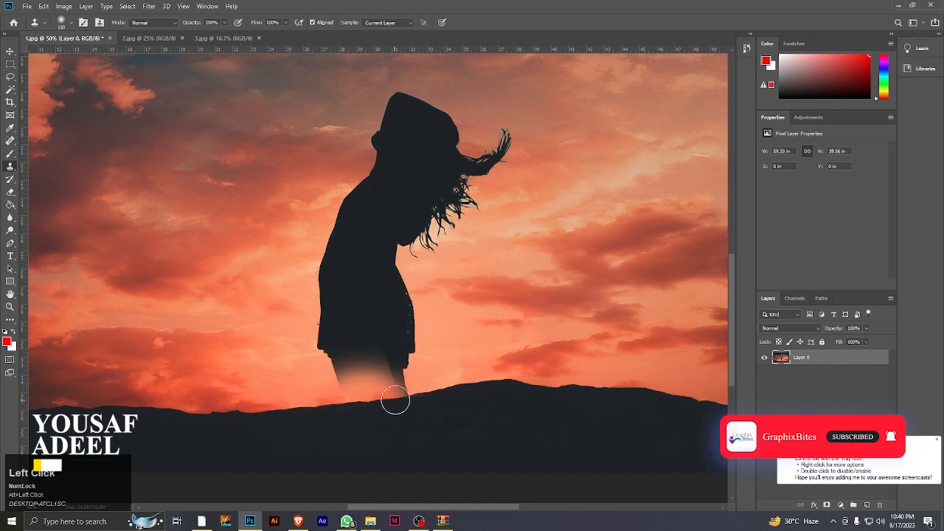
{"action": "left_click", "coordinate": [448, 393]}
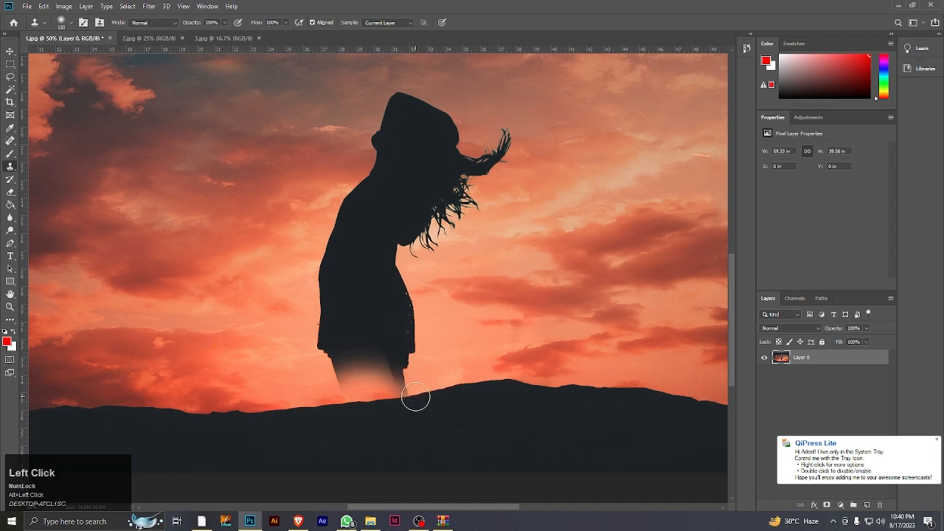
{"action": "left_click", "coordinate": [415, 398]}
{"action": "mouse_move", "coordinate": [416, 398]}
{"action": "left_mouse_down"}
{"action": "mouse_move", "coordinate": [384, 385]}
{"action": "mouse_move", "coordinate": [376, 396]}
{"action": "left_mouse_up"}
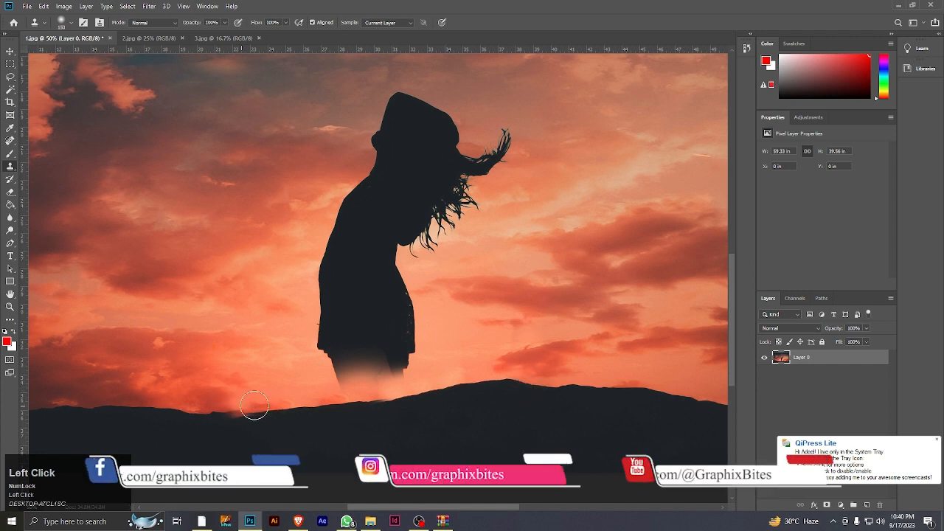
{"action": "left_click", "coordinate": [375, 400], "text": "alt"}
{"action": "left_click_drag", "start_coordinate": [375, 401], "coordinate": [385, 402]}
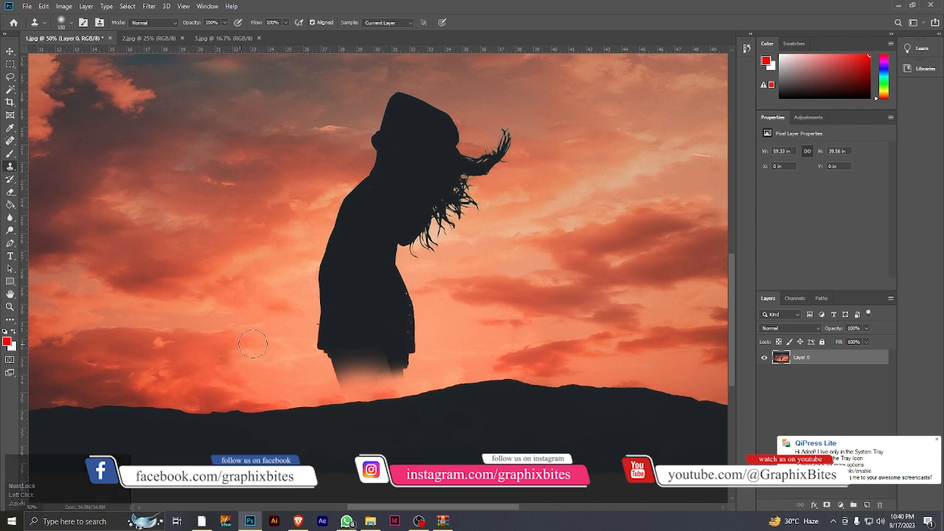
Clone sunset sky sampled left of the woman over her thighs and lower clothing, enlarging the brush to 250 px
{"action": "mouse_move", "coordinate": [252, 344]}
{"action": "left_mouse_down"}
{"action": "mouse_move", "coordinate": [210, 351]}
{"action": "mouse_move", "coordinate": [257, 338]}
{"action": "left_mouse_up"}
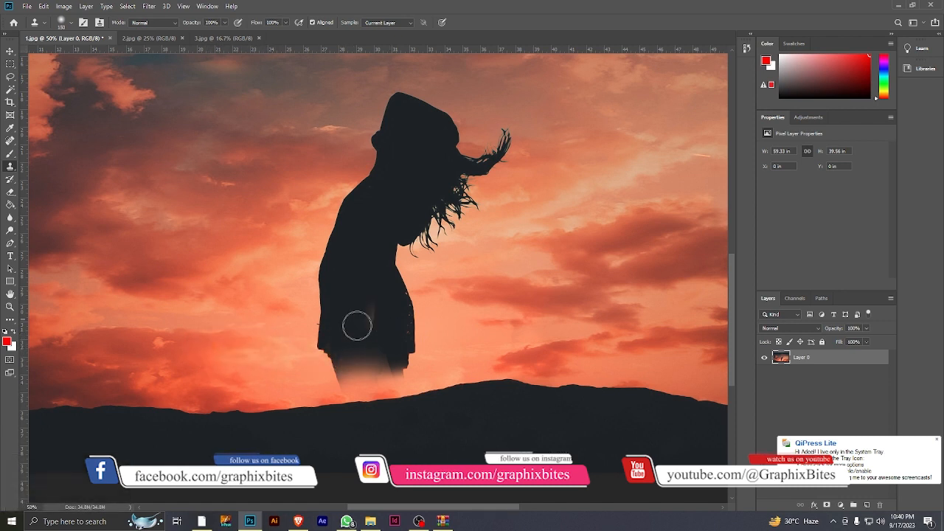
{"action": "left_click", "coordinate": [258, 353], "text": "alt"}
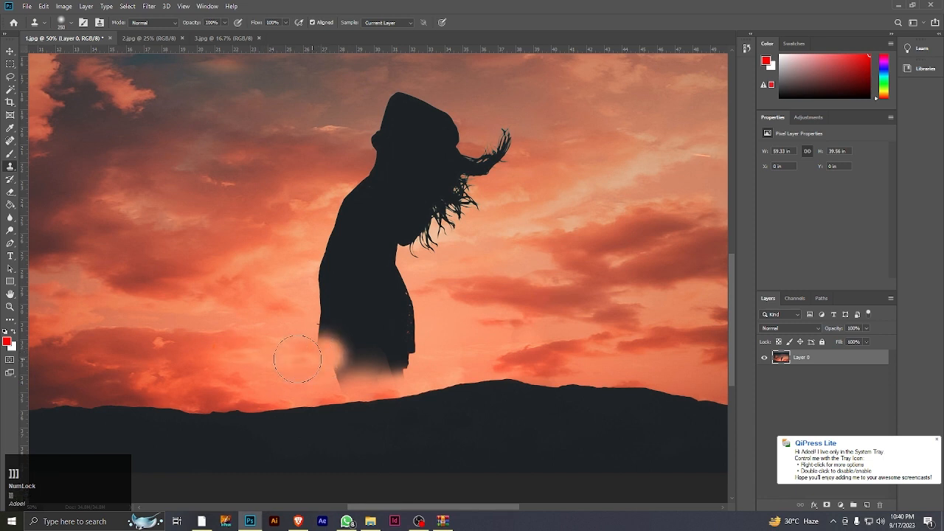
{"action": "left_click", "coordinate": [259, 348], "text": "alt"}
{"action": "mouse_move", "coordinate": [320, 336]}
{"action": "left_mouse_down"}
{"action": "mouse_move", "coordinate": [342, 337]}
{"action": "mouse_move", "coordinate": [341, 352]}
{"action": "mouse_move", "coordinate": [398, 346]}
{"action": "left_mouse_up"}
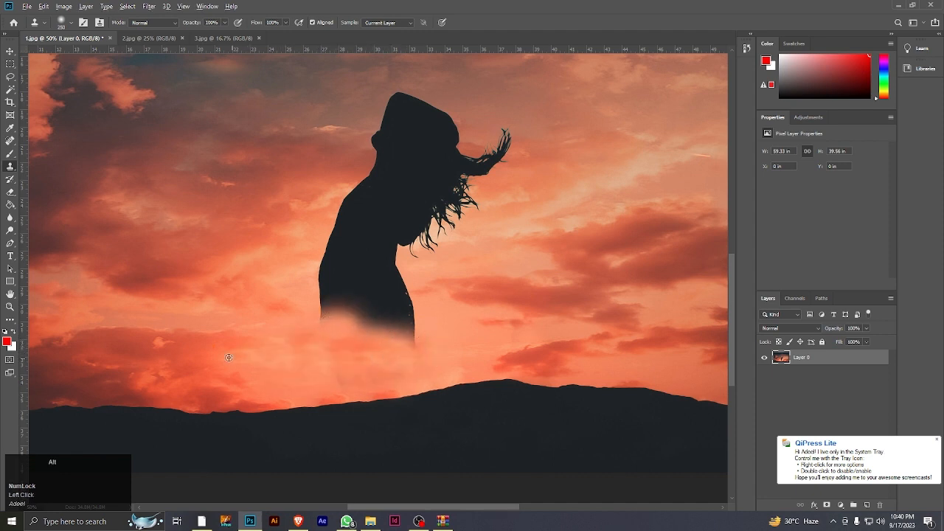
{"action": "mouse_move", "coordinate": [332, 341]}
{"action": "left_mouse_down"}
{"action": "mouse_move", "coordinate": [380, 335]}
{"action": "mouse_move", "coordinate": [407, 354]}
{"action": "left_mouse_up"}
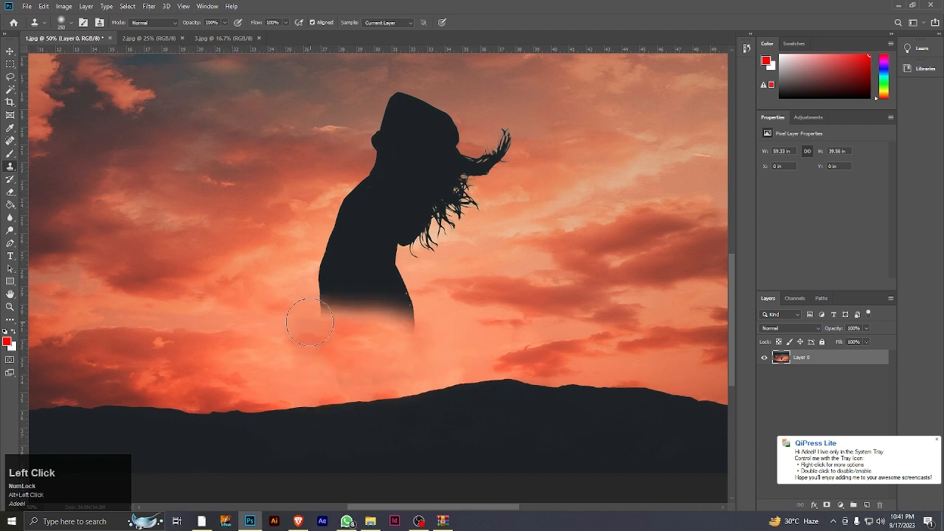
Clone neighbouring sky over the woman's hips and waist, working upward from the cleared area
{"action": "mouse_move", "coordinate": [310, 319]}
{"action": "left_mouse_down"}
{"action": "mouse_move", "coordinate": [319, 302]}
{"action": "mouse_move", "coordinate": [362, 291]}
{"action": "mouse_move", "coordinate": [404, 303]}
{"action": "mouse_move", "coordinate": [388, 320]}
{"action": "left_mouse_up"}
{"action": "mouse_move", "coordinate": [285, 290]}
{"action": "left_mouse_down"}
{"action": "mouse_move", "coordinate": [271, 334]}
{"action": "mouse_move", "coordinate": [322, 318]}
{"action": "mouse_move", "coordinate": [315, 299]}
{"action": "left_mouse_up"}
{"action": "left_click", "coordinate": [264, 318], "text": "alt"}
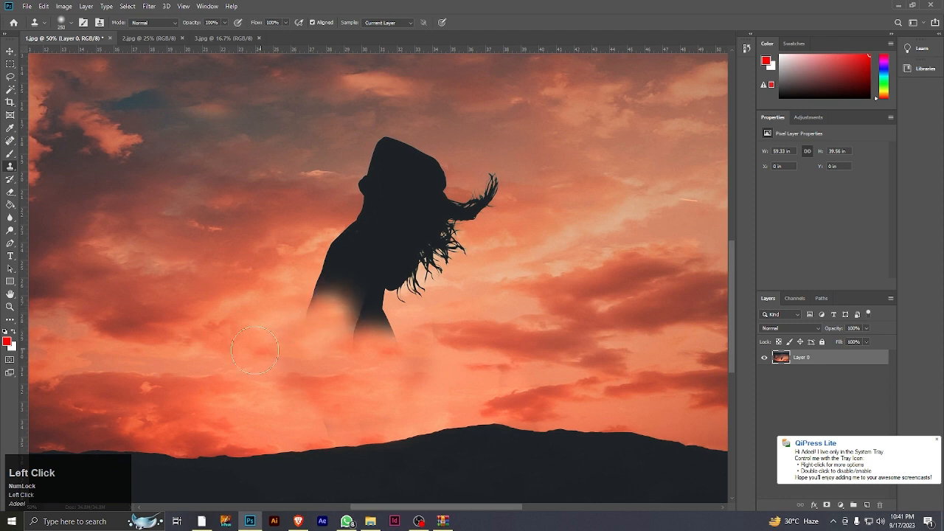
{"action": "left_click", "coordinate": [243, 350], "text": "alt"}
{"action": "mouse_move", "coordinate": [369, 336]}
{"action": "left_mouse_down"}
{"action": "mouse_move", "coordinate": [295, 322]}
{"action": "mouse_move", "coordinate": [298, 377]}
{"action": "mouse_move", "coordinate": [247, 403]}
{"action": "left_mouse_up"}
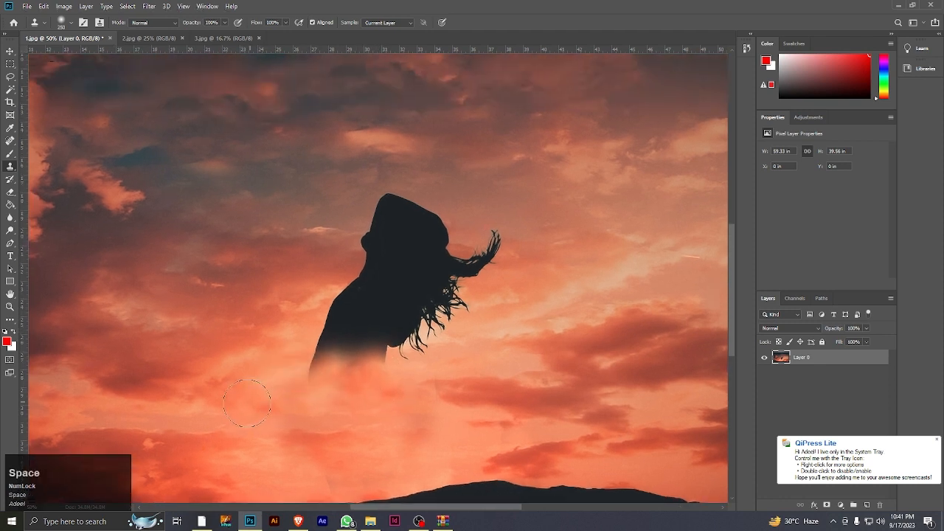
Clone nearby orange sky over the woman's torso, shoulder and the hair hanging over her chest
{"action": "mouse_move", "coordinate": [302, 369]}
{"action": "left_mouse_down"}
{"action": "mouse_move", "coordinate": [347, 336]}
{"action": "mouse_move", "coordinate": [398, 325]}
{"action": "left_mouse_up"}
{"action": "left_click", "coordinate": [241, 367], "text": "alt"}
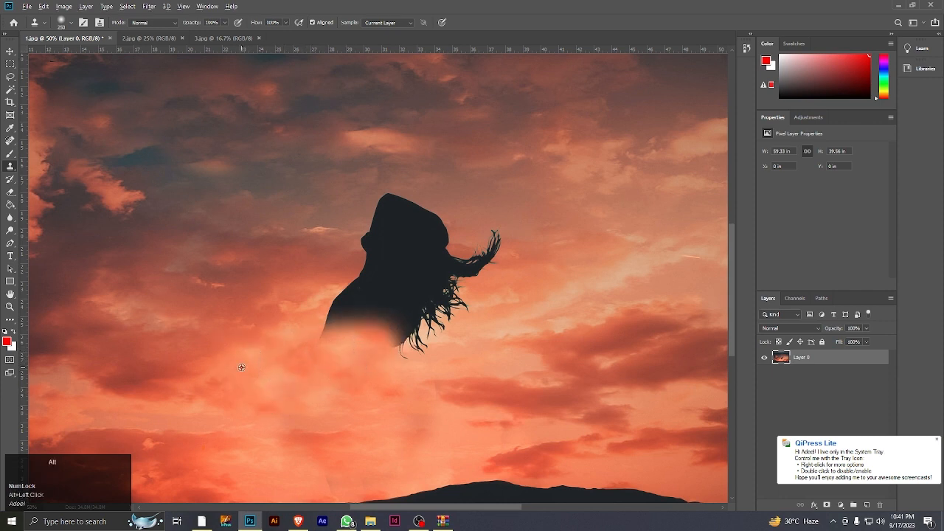
{"action": "mouse_move", "coordinate": [281, 354]}
{"action": "left_mouse_down"}
{"action": "mouse_move", "coordinate": [336, 324]}
{"action": "mouse_move", "coordinate": [324, 307]}
{"action": "mouse_move", "coordinate": [354, 299]}
{"action": "left_mouse_up"}
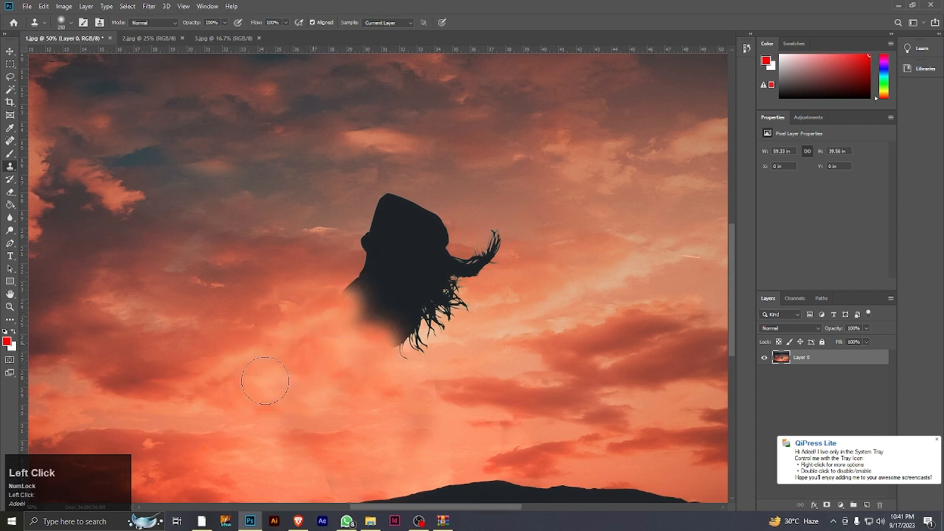
{"action": "mouse_move", "coordinate": [326, 346]}
{"action": "left_mouse_down"}
{"action": "mouse_move", "coordinate": [401, 334]}
{"action": "mouse_move", "coordinate": [392, 351]}
{"action": "mouse_move", "coordinate": [425, 337]}
{"action": "mouse_move", "coordinate": [367, 347]}
{"action": "mouse_move", "coordinate": [433, 322]}
{"action": "mouse_move", "coordinate": [474, 322]}
{"action": "left_mouse_up"}
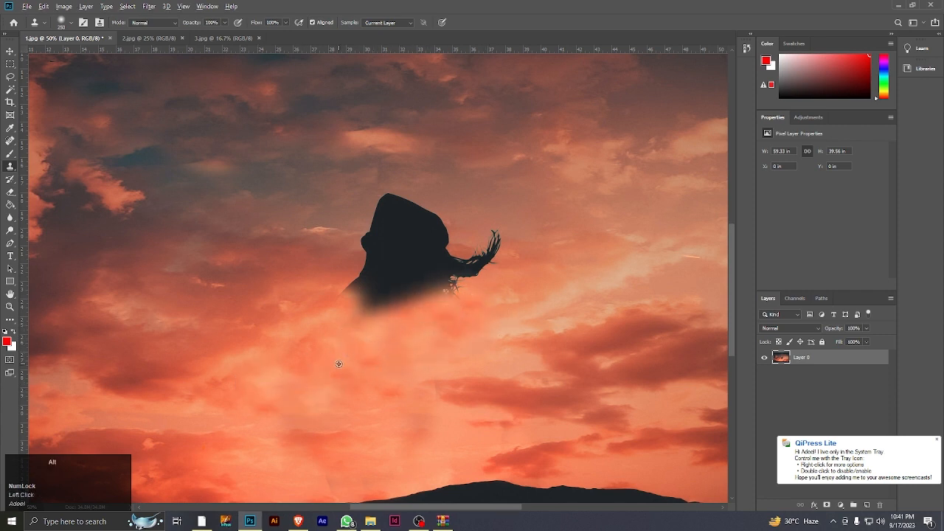
Clone surrounding clouds over the woman's neck, head, hat and windblown hair until the silhouette is gone
{"action": "mouse_move", "coordinate": [339, 309]}
{"action": "left_mouse_down"}
{"action": "mouse_move", "coordinate": [376, 300]}
{"action": "mouse_move", "coordinate": [387, 284]}
{"action": "left_mouse_up"}
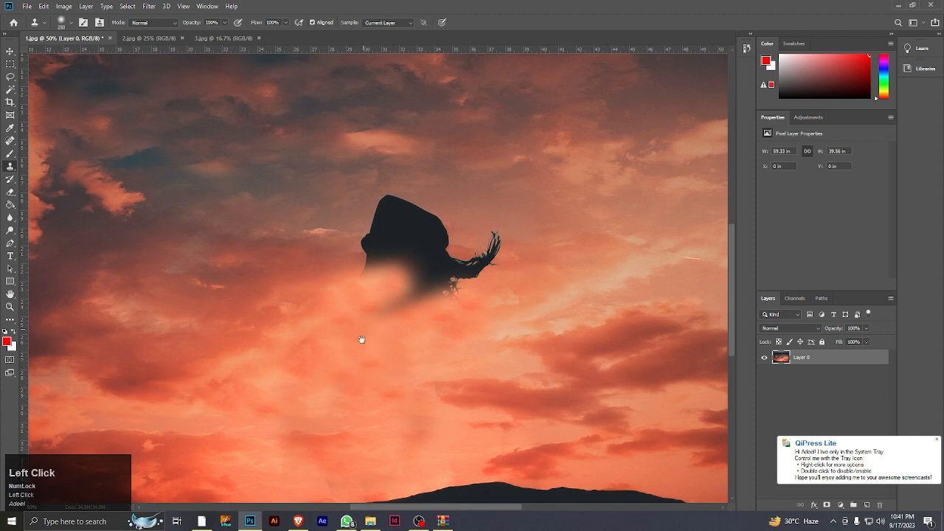
{"action": "left_click_drag", "start_coordinate": [361, 340], "coordinate": [352, 382]}
{"action": "key", "text": "alt"}
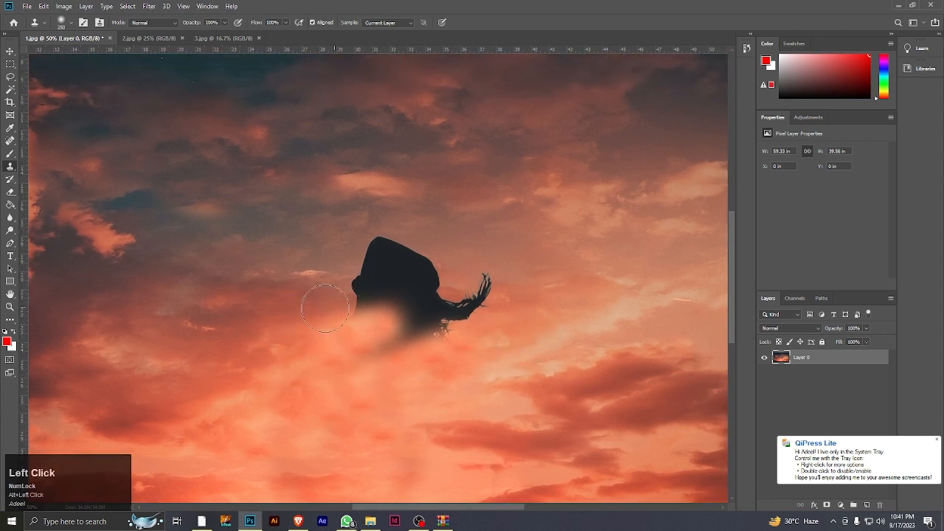
{"action": "mouse_move", "coordinate": [337, 295]}
{"action": "left_mouse_down"}
{"action": "mouse_move", "coordinate": [354, 295]}
{"action": "mouse_move", "coordinate": [364, 261]}
{"action": "mouse_move", "coordinate": [385, 249]}
{"action": "mouse_move", "coordinate": [397, 266]}
{"action": "mouse_move", "coordinate": [434, 275]}
{"action": "mouse_move", "coordinate": [439, 310]}
{"action": "left_mouse_up"}
{"action": "left_click", "coordinate": [288, 309], "text": "alt"}
{"action": "left_click", "coordinate": [293, 310], "text": "alt"}
{"action": "left_click", "coordinate": [287, 315], "text": "alt"}
{"action": "mouse_move", "coordinate": [377, 332]}
{"action": "left_mouse_down"}
{"action": "mouse_move", "coordinate": [454, 326]}
{"action": "mouse_move", "coordinate": [502, 289]}
{"action": "left_mouse_up"}
{"action": "left_click", "coordinate": [314, 324], "text": "alt"}
{"action": "left_click", "coordinate": [267, 326], "text": "alt"}
{"action": "mouse_move", "coordinate": [403, 291]}
{"action": "left_mouse_down"}
{"action": "mouse_move", "coordinate": [497, 293]}
{"action": "mouse_move", "coordinate": [422, 324]}
{"action": "mouse_move", "coordinate": [499, 196]}
{"action": "left_mouse_up"}
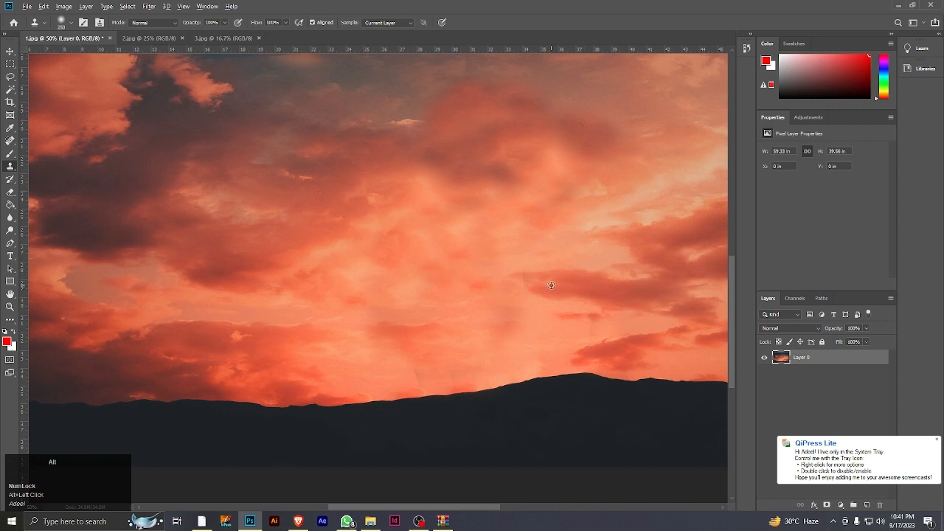
Blend the cloned sky above the hill by extending the cloud streak leftward and covering the faint leftover edges
{"action": "left_click_drag", "start_coordinate": [523, 284], "coordinate": [497, 284]}
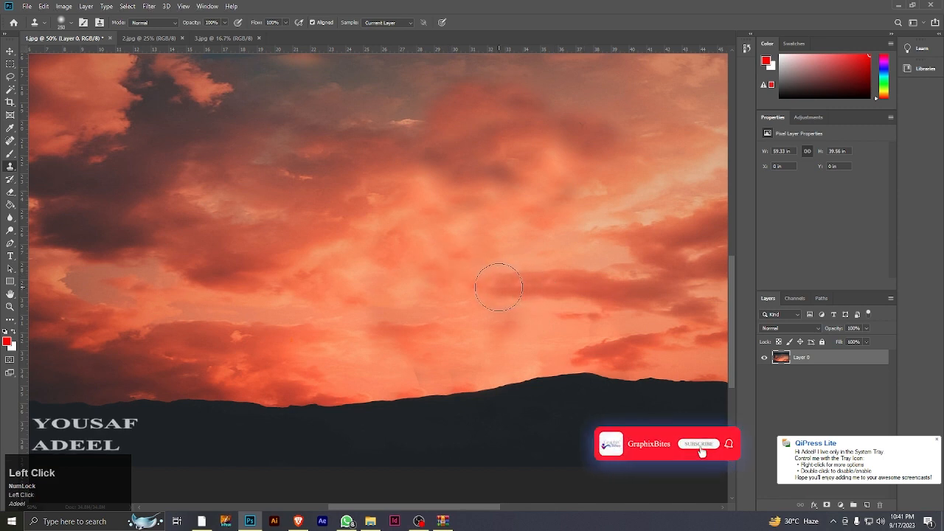
{"action": "left_click", "coordinate": [404, 354], "text": "alt"}
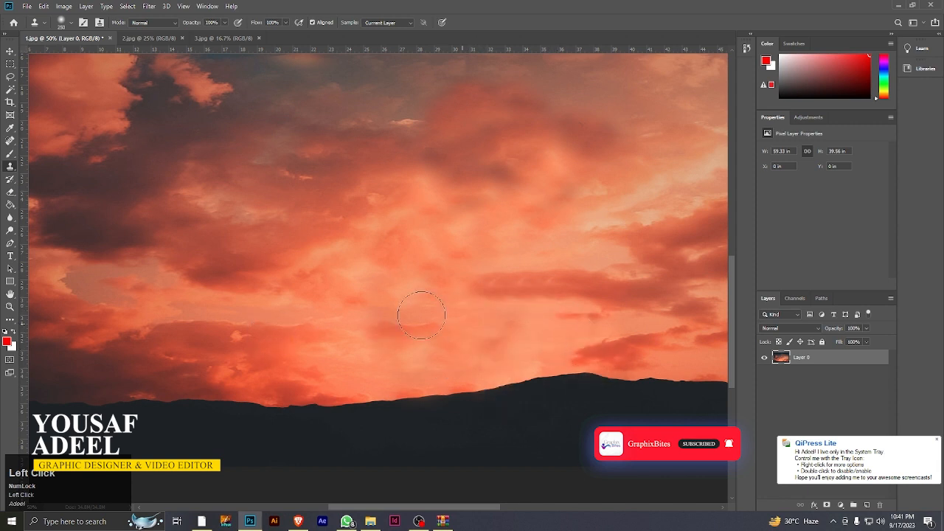
{"action": "left_click", "coordinate": [8, 308]}
{"action": "left_click_drag", "start_coordinate": [451, 238], "coordinate": [411, 294]}
{"action": "key", "text": "space"}
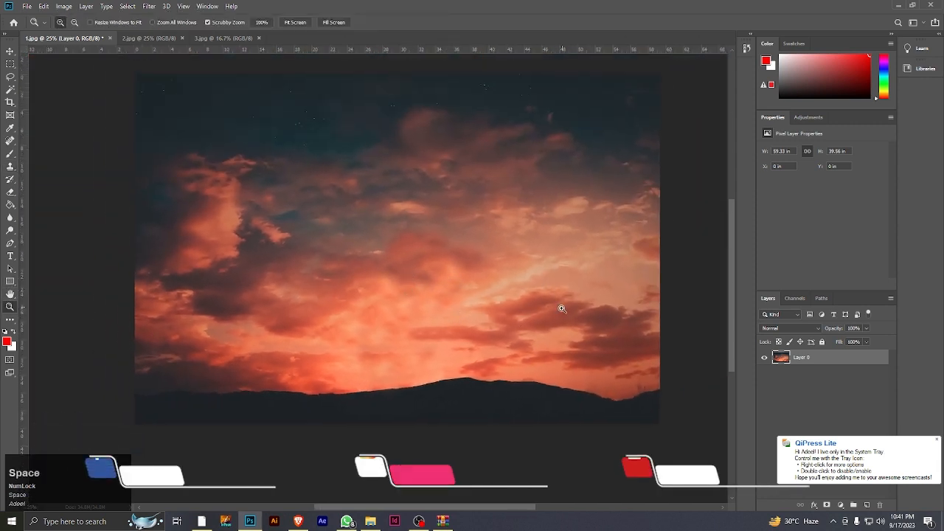
{"action": "key", "text": "space"}
{"action": "left_click_drag", "start_coordinate": [436, 228], "coordinate": [434, 241]}
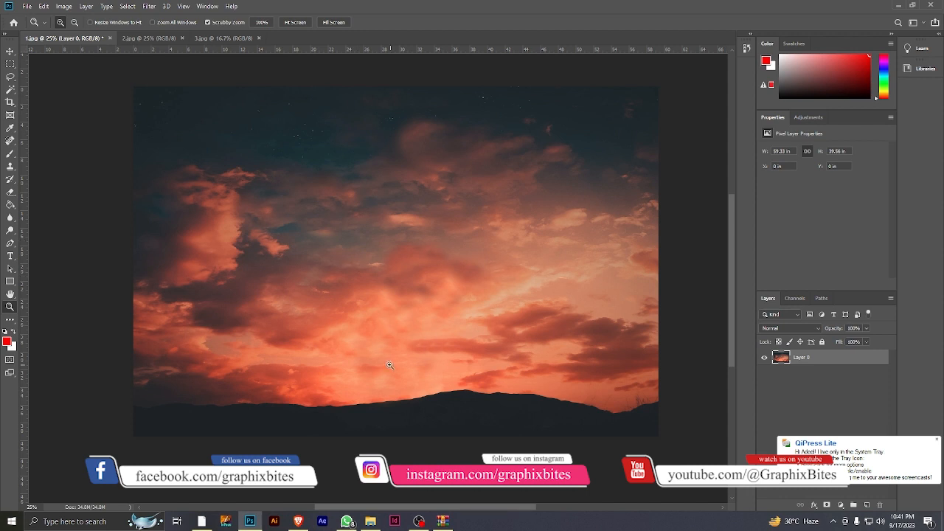
Remove the stars in the upper-left corner of the photo by cloning clean dark sky over them
{"action": "left_click", "coordinate": [214, 114]}
{"action": "key", "text": "space"}
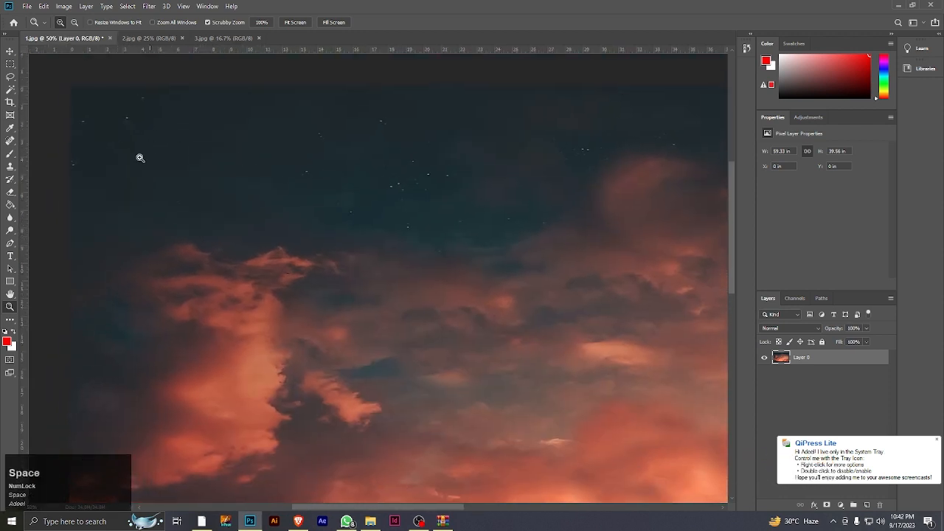
{"action": "left_click", "coordinate": [10, 168]}
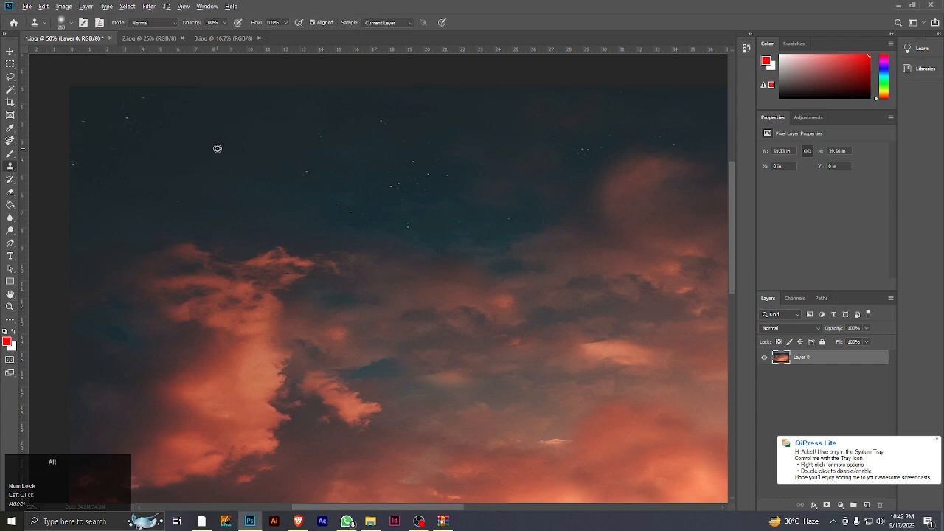
{"action": "left_click", "coordinate": [218, 149], "text": "alt"}
{"action": "left_click_drag", "start_coordinate": [125, 118], "coordinate": [130, 115]}
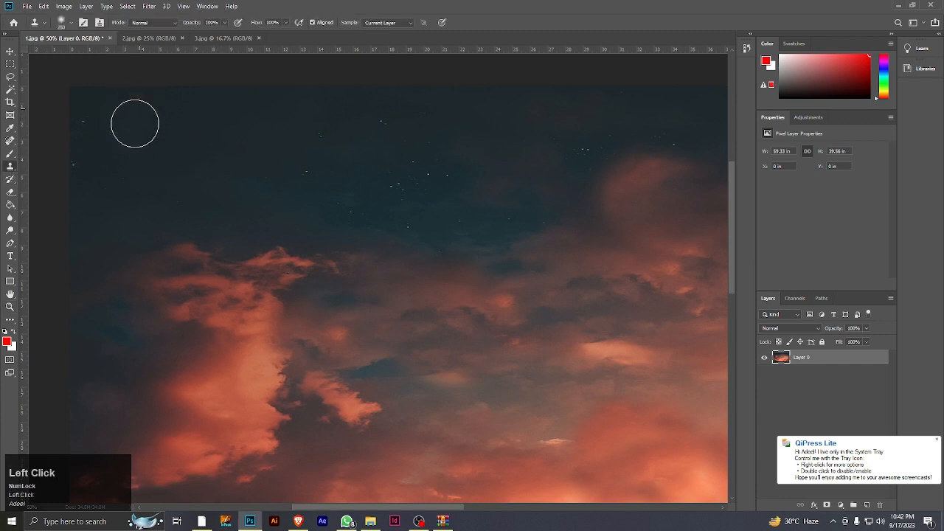
{"action": "key", "text": "alt"}
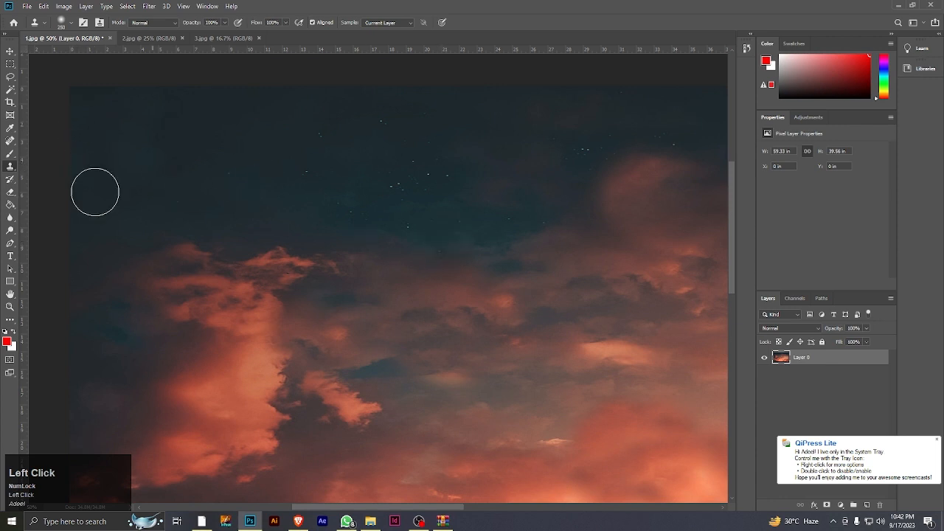
{"action": "left_click", "coordinate": [11, 309]}
{"action": "left_click", "coordinate": [417, 278], "text": "alt"}
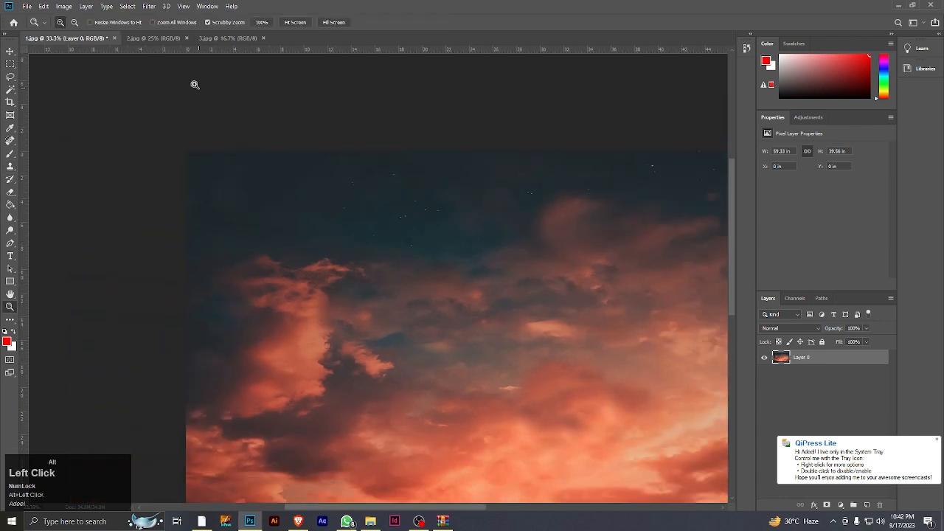
Switch to the 2.jpg photo and enlarge the Clone Stamp brush to 700 px
{"action": "left_click", "coordinate": [154, 39]}
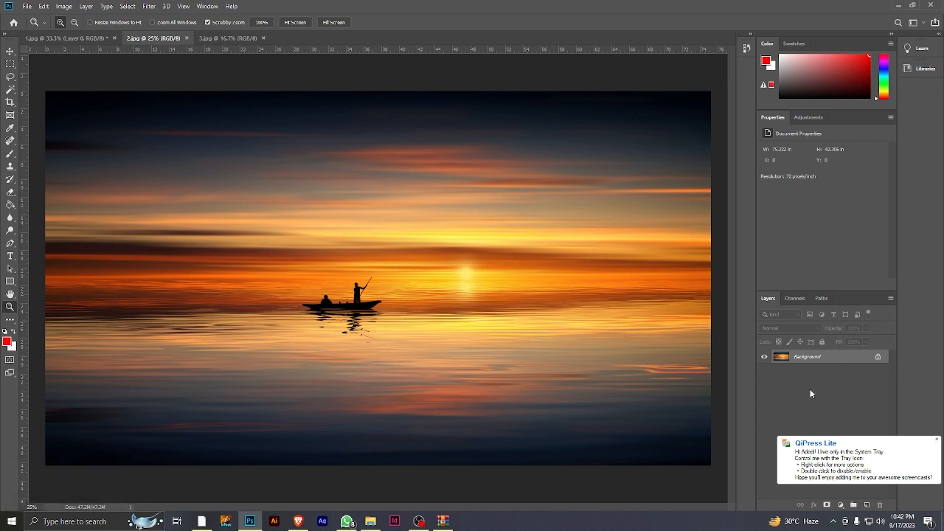
{"action": "left_click", "coordinate": [939, 441]}
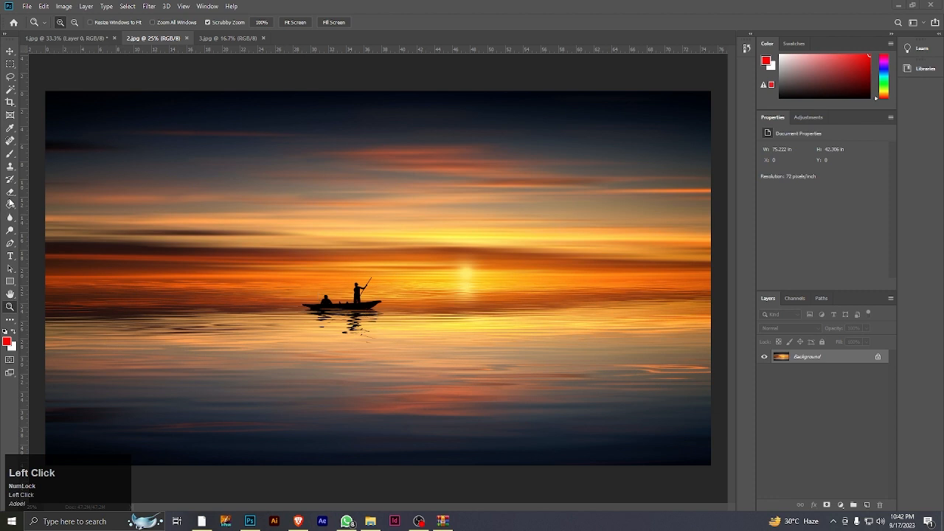
{"action": "left_click", "coordinate": [10, 168]}
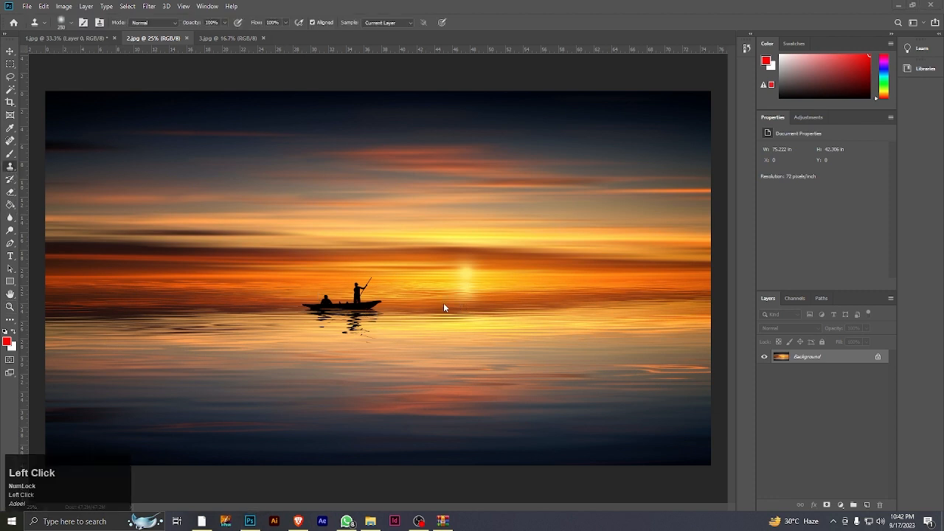
{"action": "left_click", "coordinate": [880, 365]}
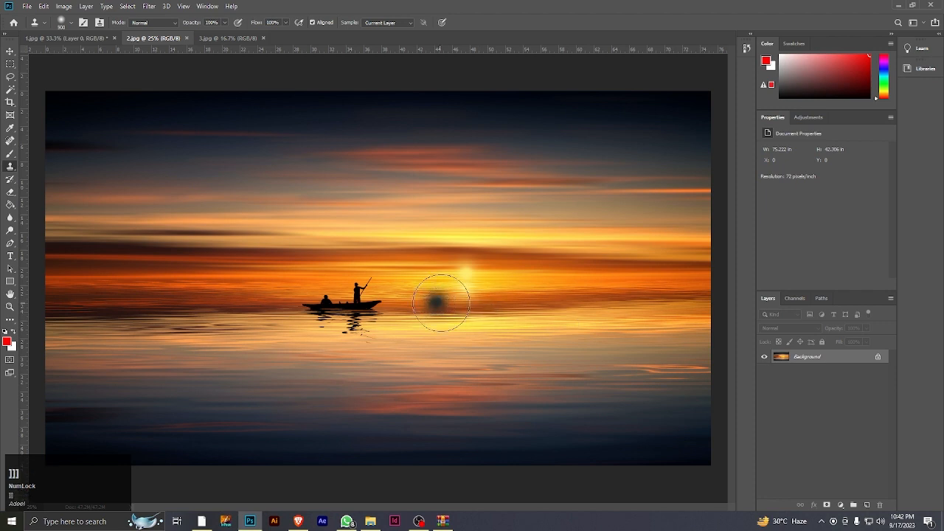
{"action": "key", "text": "bracketright"}
{"action": "key", "text": "bracketright"}
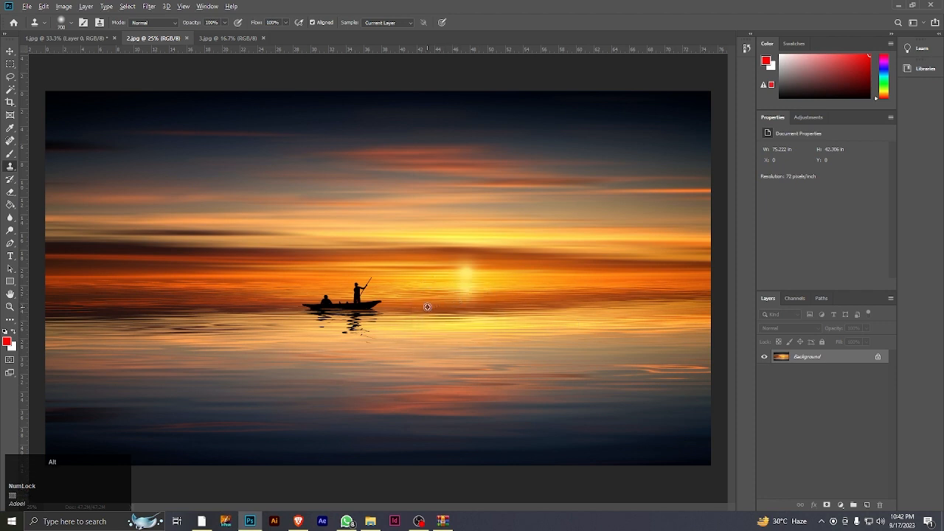
Clone water sampled right of the boat over the boat and its reflection, and cover the leftmost duplicated glow with water sampled farther left
{"action": "left_click", "coordinate": [427, 307], "text": "alt"}
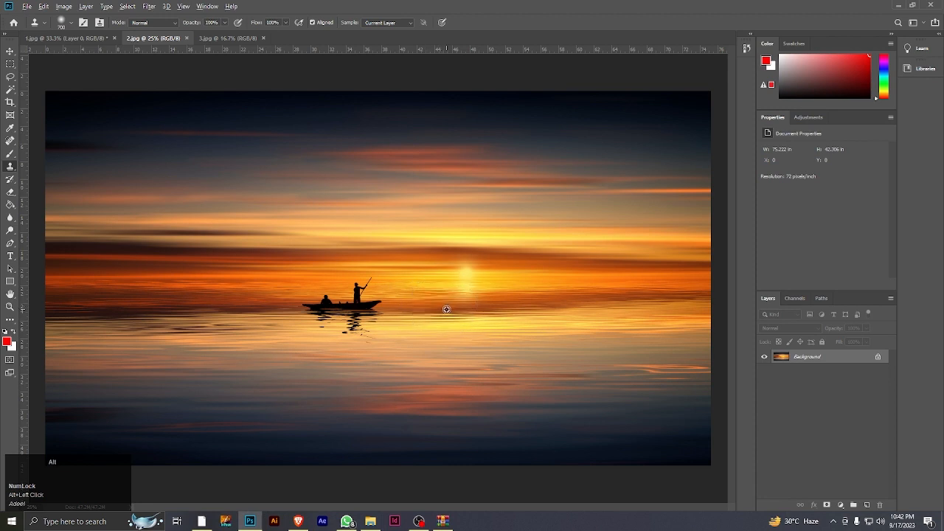
{"action": "left_click_drag", "start_coordinate": [373, 302], "coordinate": [316, 301]}
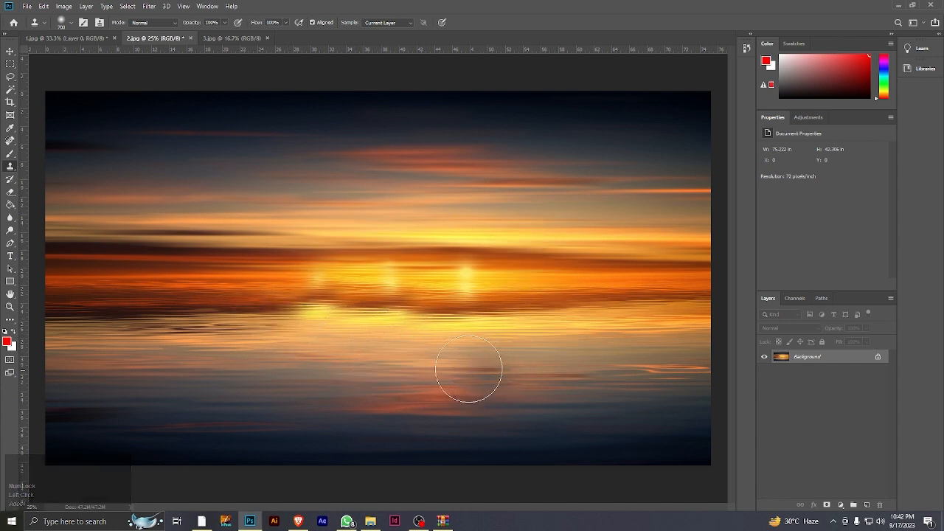
{"action": "left_click", "coordinate": [264, 303], "text": "alt"}
{"action": "left_click_drag", "start_coordinate": [290, 304], "coordinate": [309, 306]}
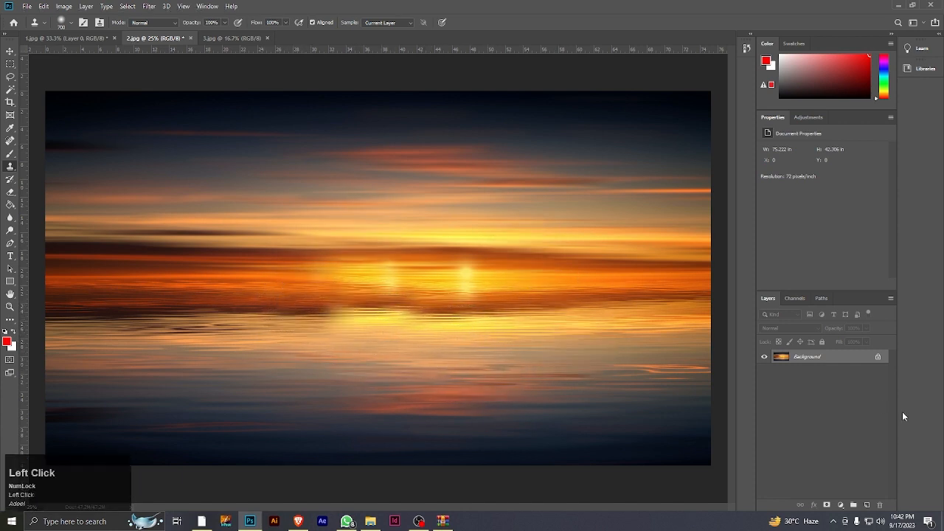
{"action": "left_click", "coordinate": [9, 306]}
{"action": "left_click", "coordinate": [486, 308], "text": "alt"}
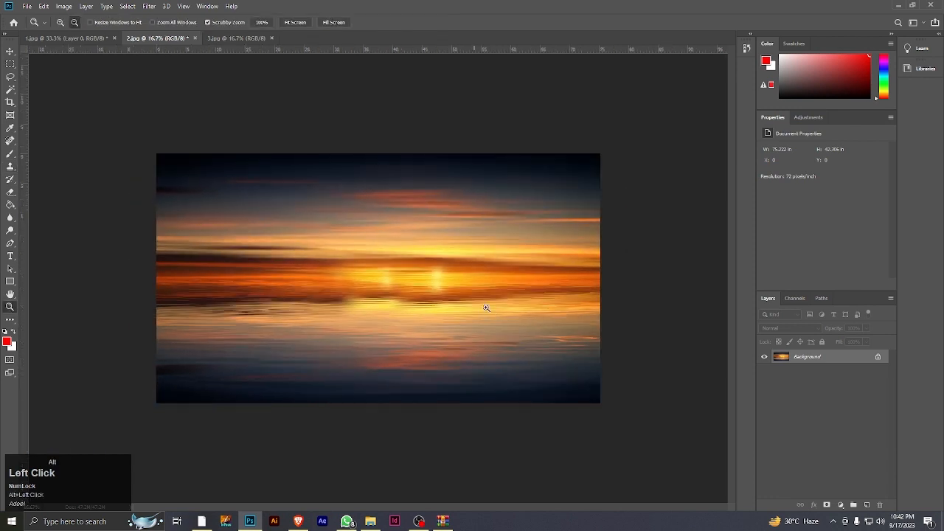
Reduce the Clone Stamp brush to 300 px and clone over the left duplicate sun glow, extending the dark band rightward below the remaining sun
{"action": "left_click", "coordinate": [445, 302]}
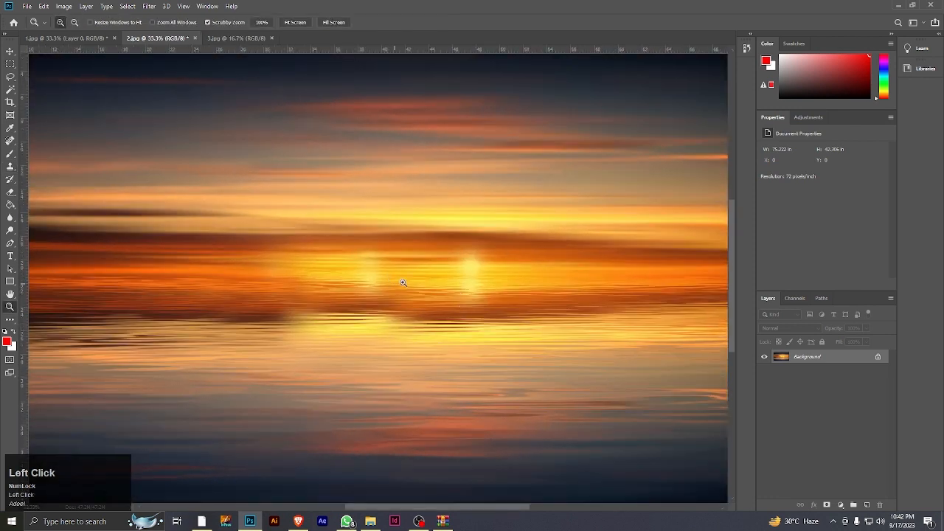
{"action": "left_click", "coordinate": [10, 166]}
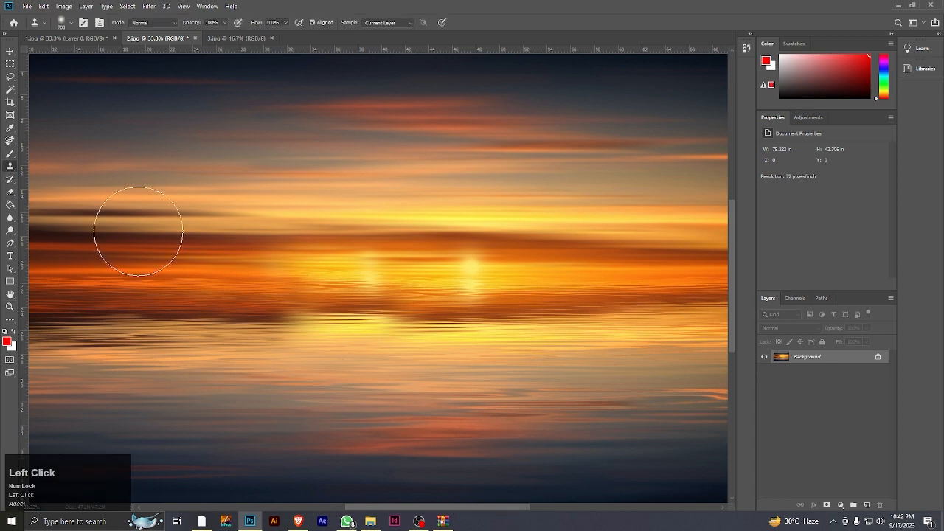
{"action": "key", "text": "bracketleft"}
{"action": "key", "text": "bracketleft"}
{"action": "key", "text": "bracketleft"}
{"action": "key", "text": "bracketleft"}
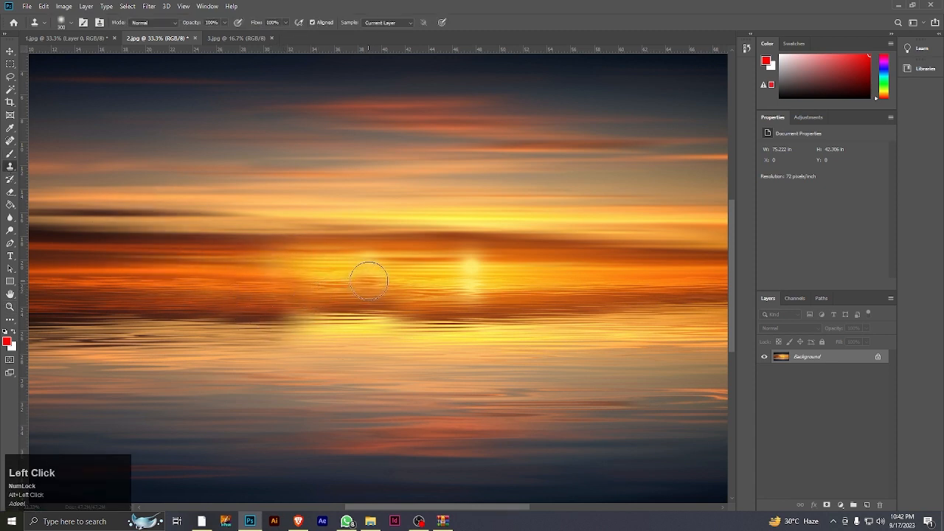
{"action": "mouse_move", "coordinate": [361, 282]}
{"action": "left_mouse_down"}
{"action": "mouse_move", "coordinate": [270, 295]}
{"action": "mouse_move", "coordinate": [413, 291]}
{"action": "left_mouse_up"}
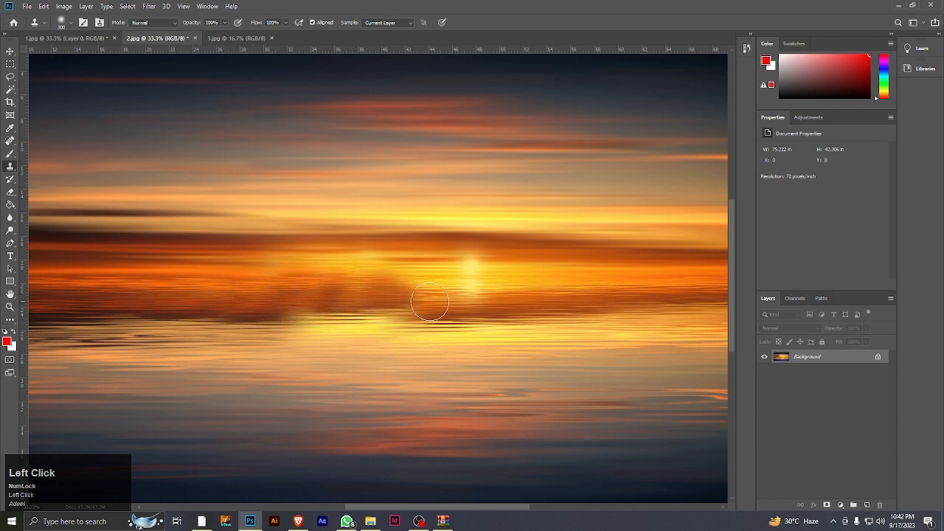
{"action": "mouse_move", "coordinate": [426, 299]}
{"action": "left_mouse_down"}
{"action": "mouse_move", "coordinate": [504, 335]}
{"action": "mouse_move", "coordinate": [467, 333]}
{"action": "mouse_move", "coordinate": [422, 300]}
{"action": "mouse_move", "coordinate": [643, 326]}
{"action": "left_mouse_up"}
{"action": "left_click", "coordinate": [11, 306]}
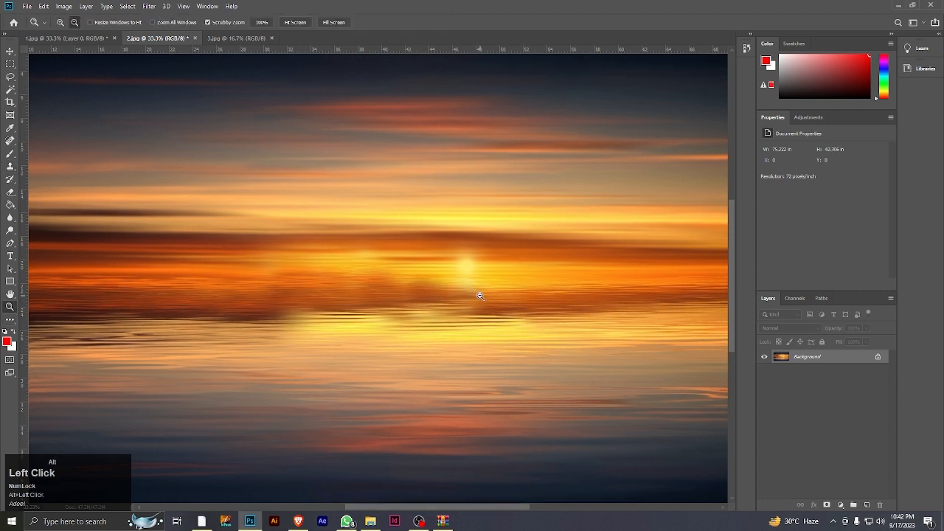
{"action": "left_click_drag", "start_coordinate": [480, 295], "coordinate": [454, 327]}
{"action": "left_click_drag", "start_coordinate": [476, 310], "coordinate": [548, 293]}
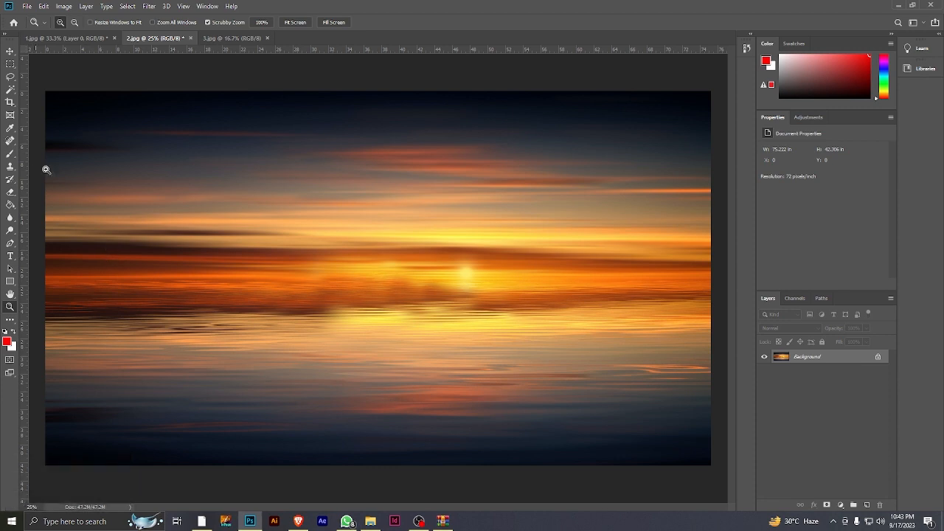
Switch to the 3.jpg photo, unlock its Background layer and enlarge the Clone Stamp brush to 1000 px
{"action": "left_click", "coordinate": [237, 38]}
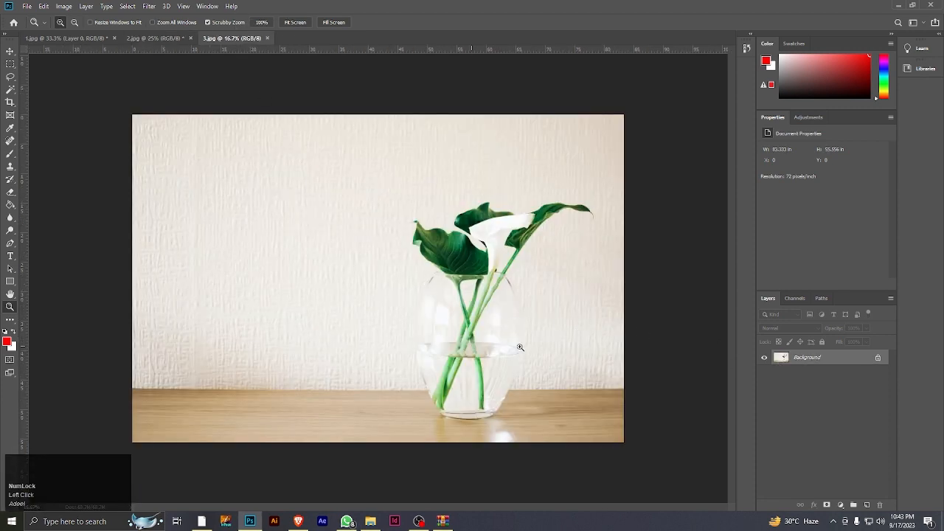
{"action": "left_click", "coordinate": [879, 358]}
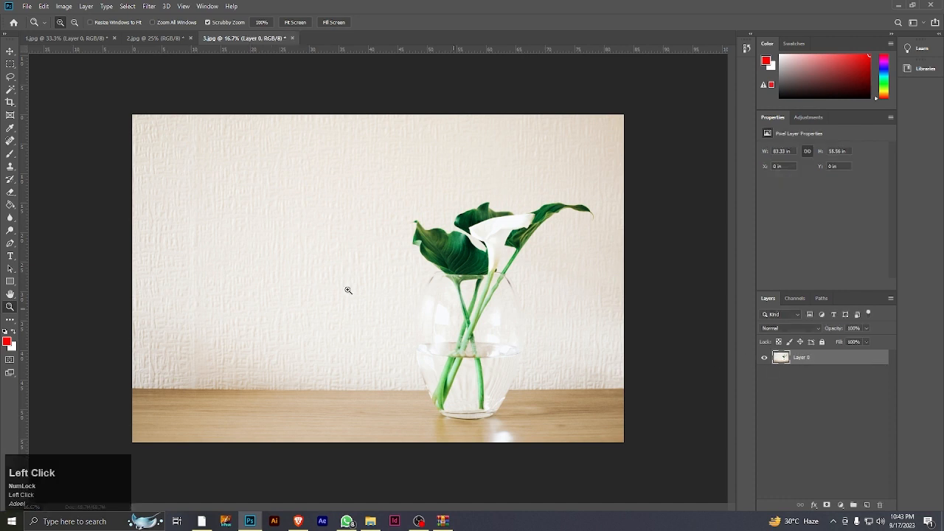
{"action": "left_click", "coordinate": [10, 167]}
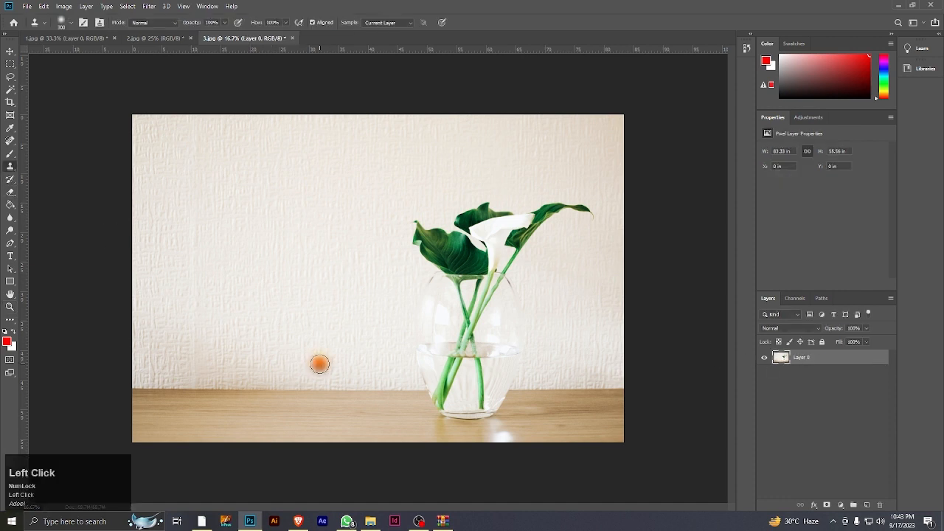
{"action": "key", "text": "bracketright"}
{"action": "key", "text": "bracketright"}
{"action": "key", "text": "bracketright"}
{"action": "key", "text": "bracketright"}
{"action": "key", "text": "bracketright"}
{"action": "key", "text": "bracketright"}
{"action": "key", "text": "bracketright"}
{"action": "key", "text": "bracketright"}
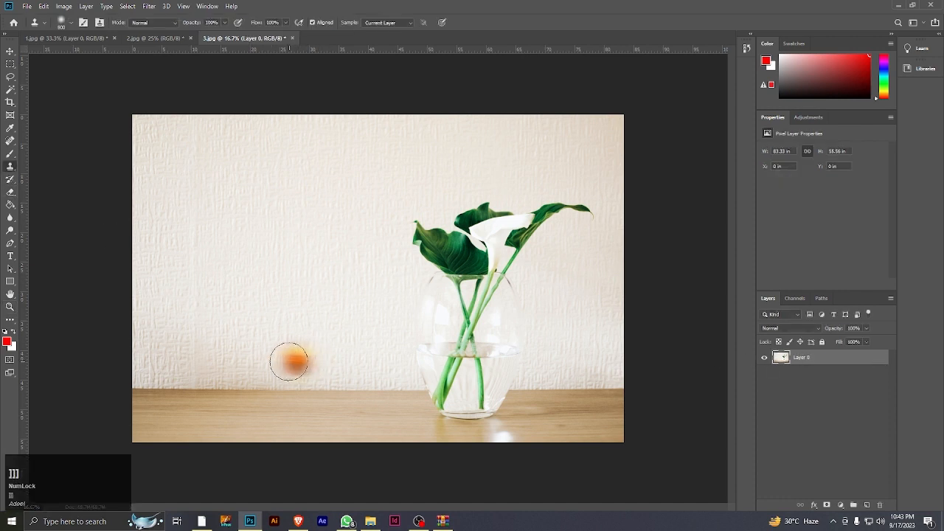
Clone the wall and table edge sampled left of the vase over the vase, flower and leaves, and cover the bright reflection on the table
{"action": "left_click", "coordinate": [223, 387], "text": "alt"}
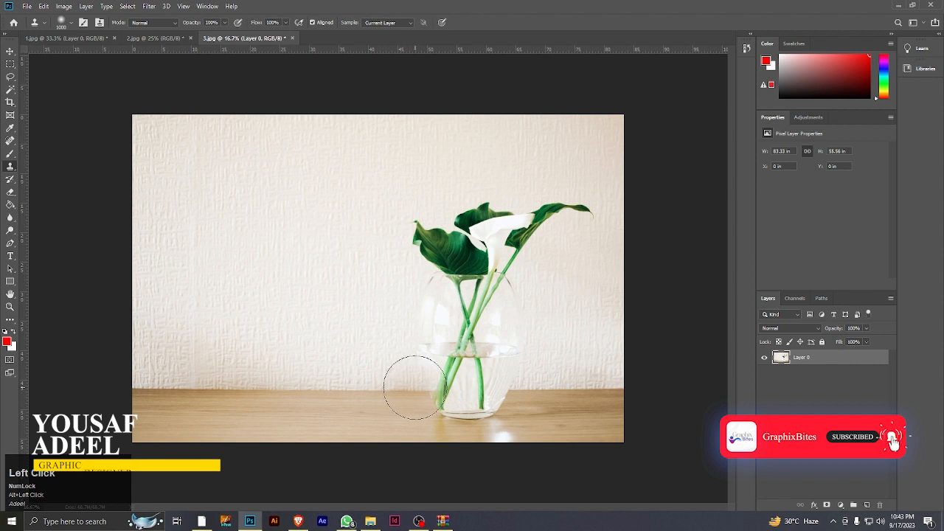
{"action": "mouse_move", "coordinate": [405, 386]}
{"action": "left_mouse_down"}
{"action": "mouse_move", "coordinate": [470, 384]}
{"action": "mouse_move", "coordinate": [442, 389]}
{"action": "mouse_move", "coordinate": [510, 402]}
{"action": "mouse_move", "coordinate": [458, 404]}
{"action": "mouse_move", "coordinate": [455, 380]}
{"action": "mouse_move", "coordinate": [469, 363]}
{"action": "mouse_move", "coordinate": [416, 356]}
{"action": "mouse_move", "coordinate": [456, 254]}
{"action": "mouse_move", "coordinate": [422, 257]}
{"action": "mouse_move", "coordinate": [444, 227]}
{"action": "mouse_move", "coordinate": [414, 240]}
{"action": "mouse_move", "coordinate": [511, 207]}
{"action": "mouse_move", "coordinate": [470, 229]}
{"action": "mouse_move", "coordinate": [565, 204]}
{"action": "mouse_move", "coordinate": [533, 228]}
{"action": "mouse_move", "coordinate": [558, 225]}
{"action": "mouse_move", "coordinate": [592, 204]}
{"action": "mouse_move", "coordinate": [508, 268]}
{"action": "mouse_move", "coordinate": [482, 263]}
{"action": "mouse_move", "coordinate": [453, 321]}
{"action": "mouse_move", "coordinate": [490, 334]}
{"action": "left_mouse_up"}
{"action": "left_click_drag", "start_coordinate": [559, 264], "coordinate": [572, 209]}
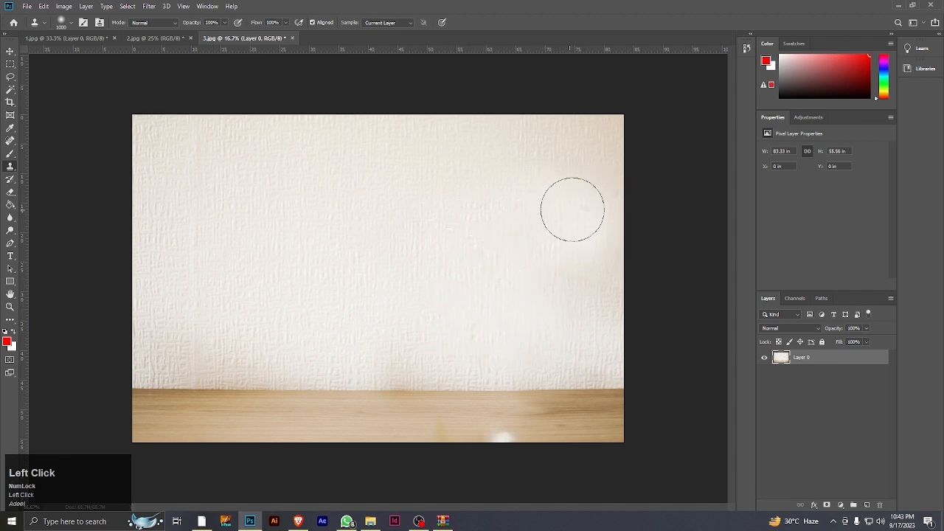
{"action": "left_click", "coordinate": [501, 430]}
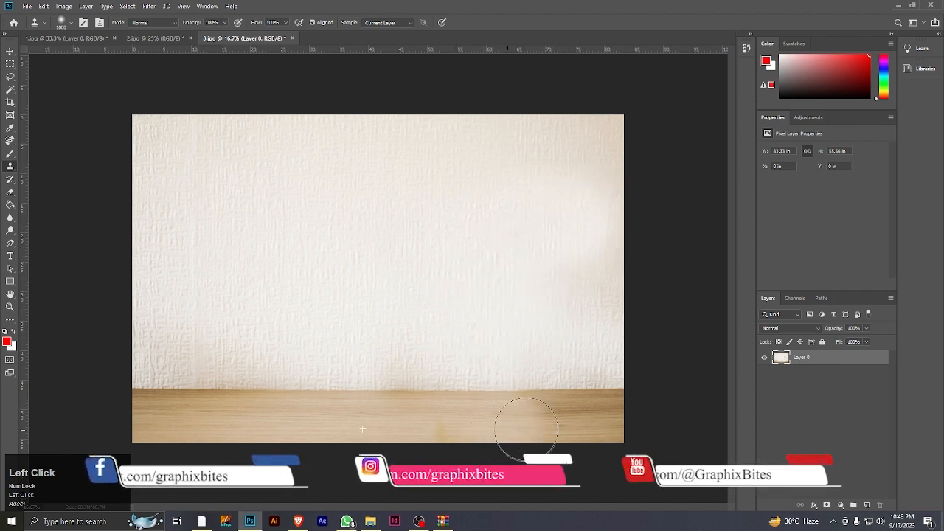
Review the retouched 2.jpg and 1.jpg photos, viewing 1.jpg at 25% down to the hill
{"action": "left_click", "coordinate": [152, 38]}
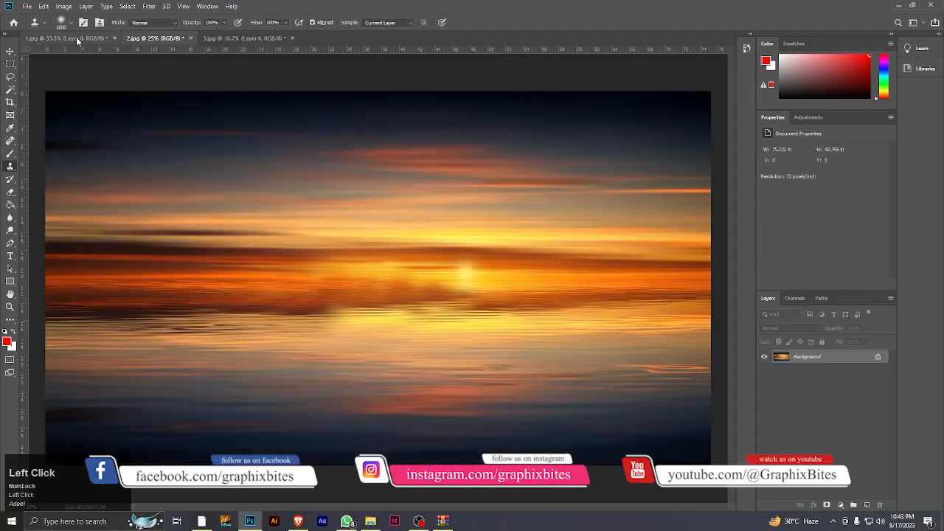
{"action": "left_click", "coordinate": [74, 38]}
{"action": "left_click", "coordinate": [10, 306]}
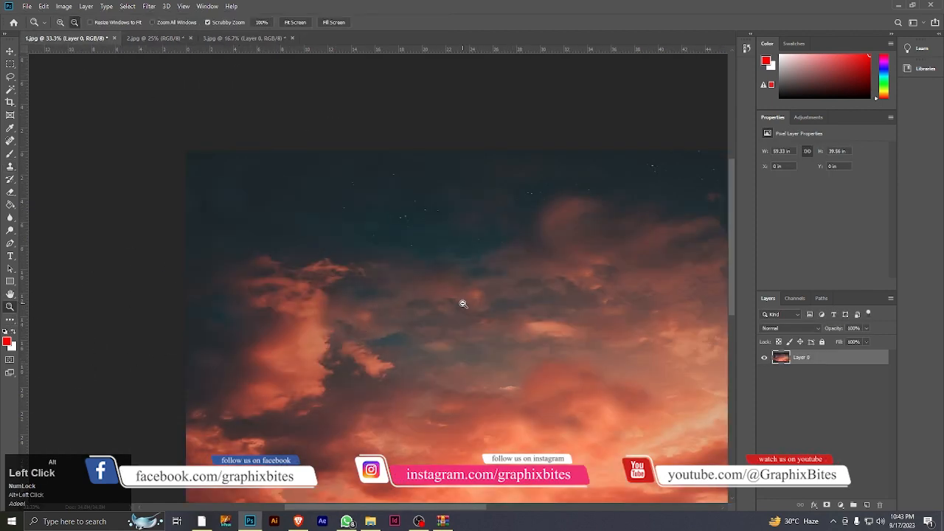
{"action": "left_click", "coordinate": [452, 285], "text": "alt"}
{"action": "left_click_drag", "start_coordinate": [452, 284], "coordinate": [401, 243]}
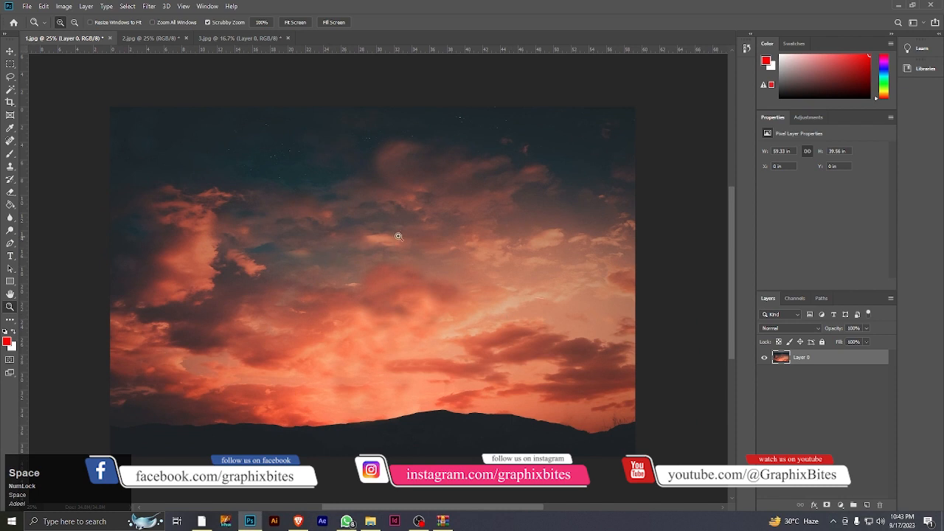